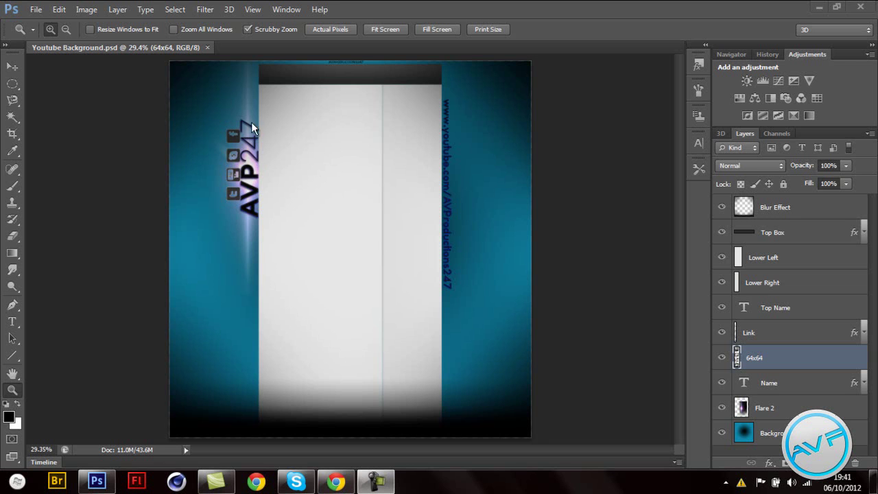
# - Create a new transparent document 1024 pixels wide and 1024 pixels high
pyautogui.click(37, 11)
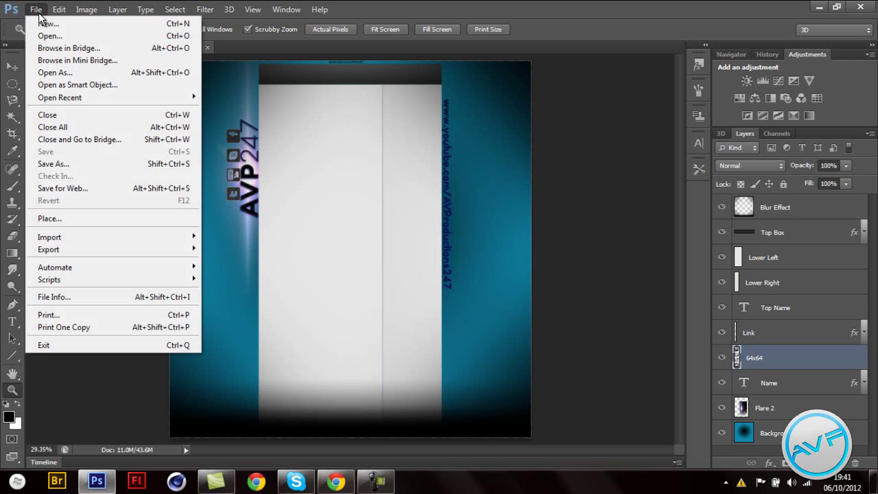
pyautogui.press('Escape')
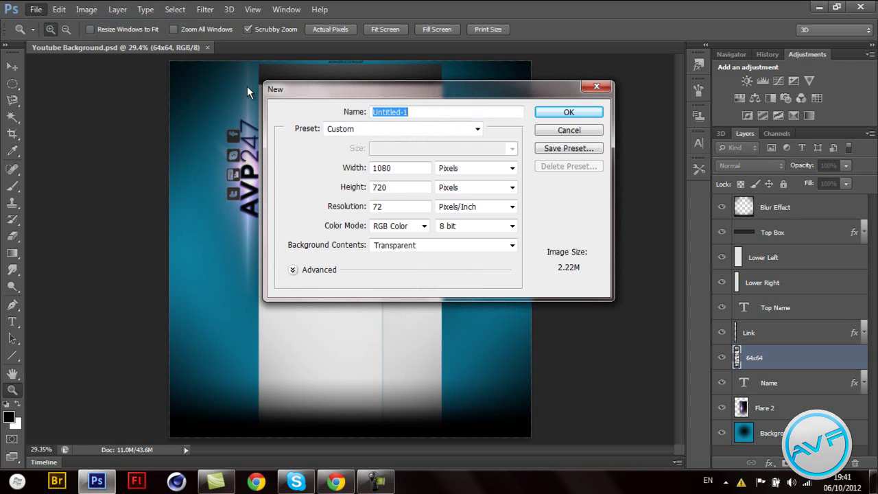
pyautogui.doubleClick(409, 164)
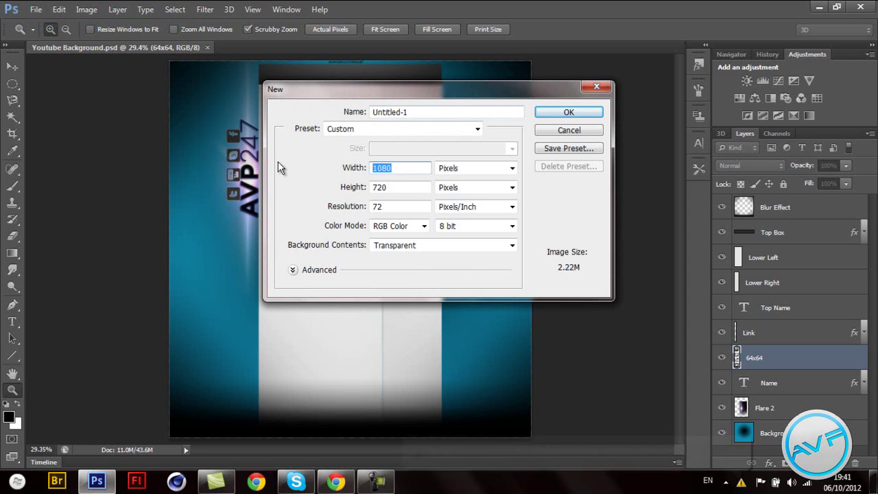
pyautogui.write('1024')
pyautogui.press('Tab')
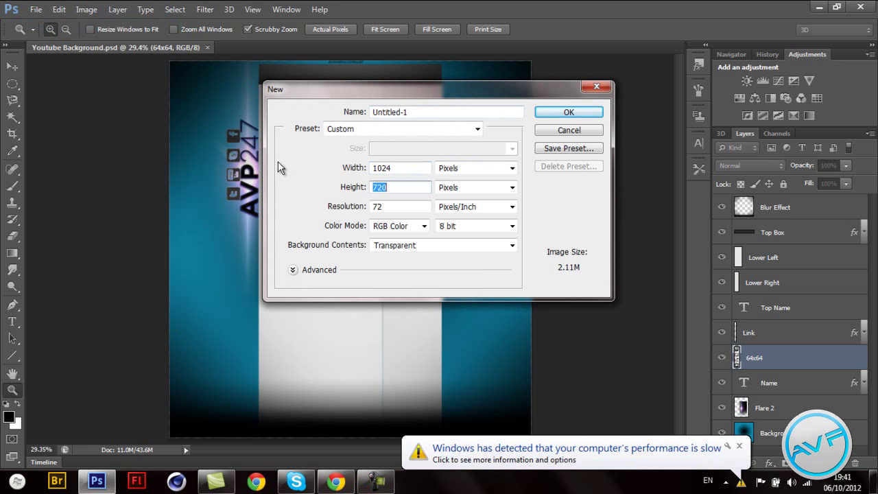
pyautogui.write('1024')
pyautogui.click(584, 111)
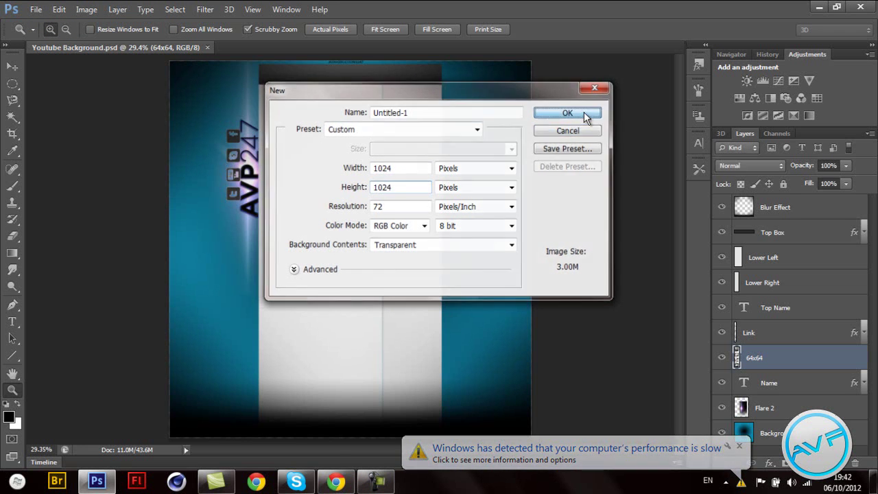
pyautogui.click(738, 446)
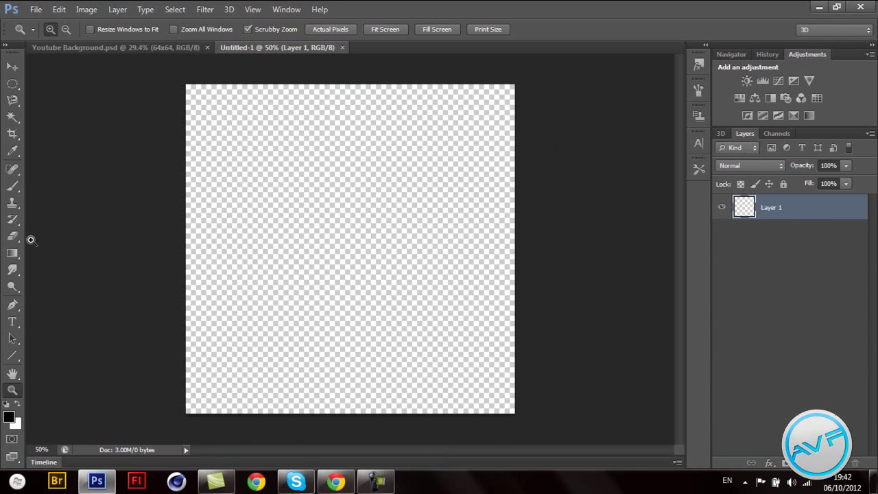
# - Try a black fill on the empty layer, undo it, and fill the layer with white
pyautogui.click(17, 257)
pyautogui.moveTo(17, 258); pyautogui.dragTo(77, 265)
pyautogui.click(419, 288)
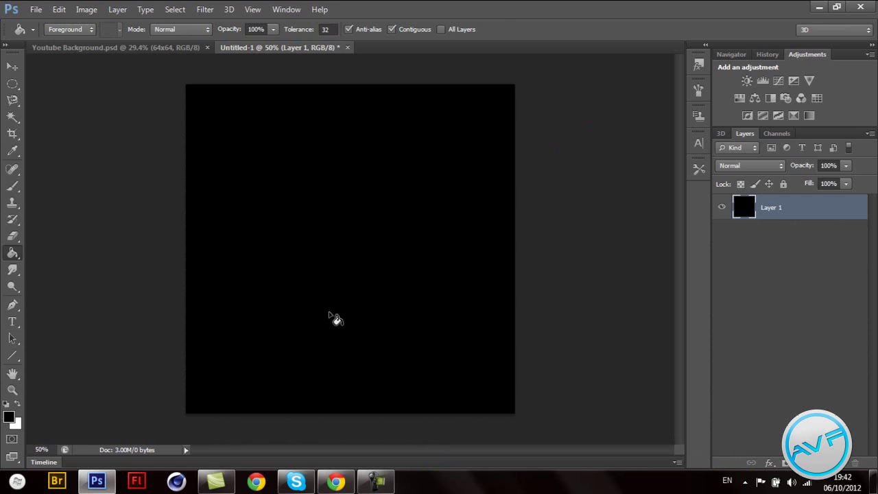
pyautogui.hotkey('ctrl', 'z')
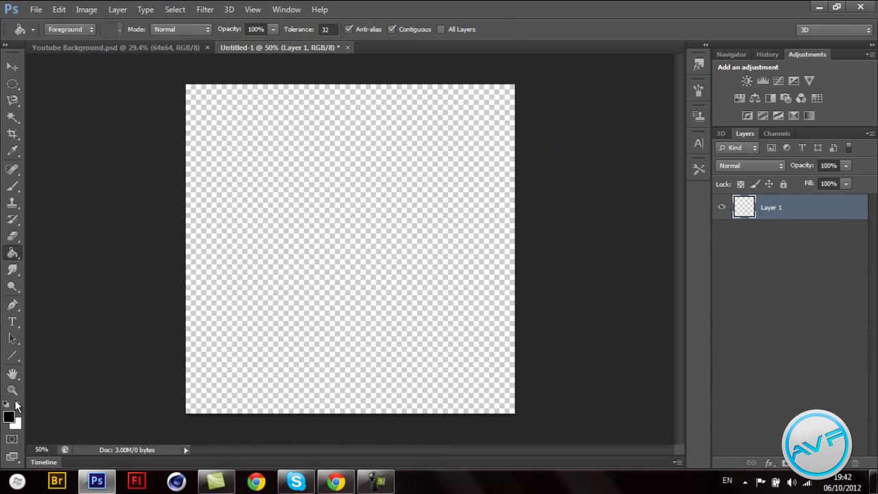
pyautogui.press('x')
pyautogui.hotkey('alt', 'BackSpace')
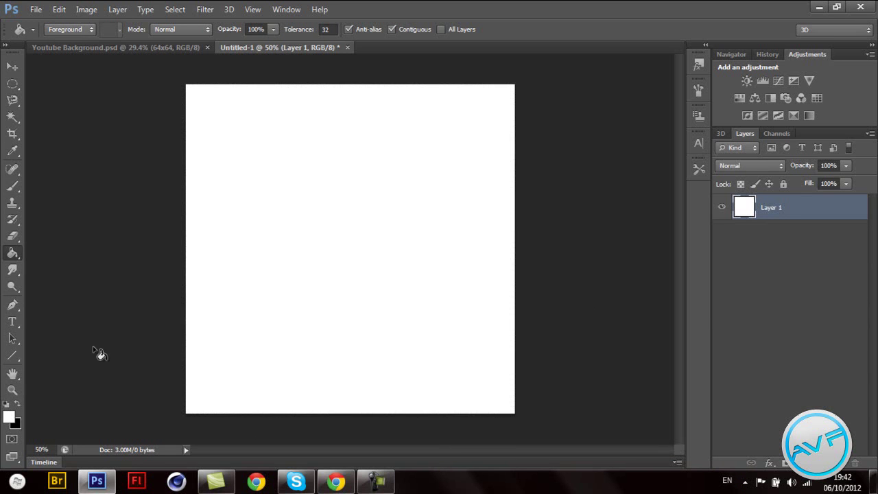
# - Activate the Gradient tool with black as the foreground colour and load the Foreground to Background preset for editing
pyautogui.rightClick(12, 254)
pyautogui.click(91, 250)
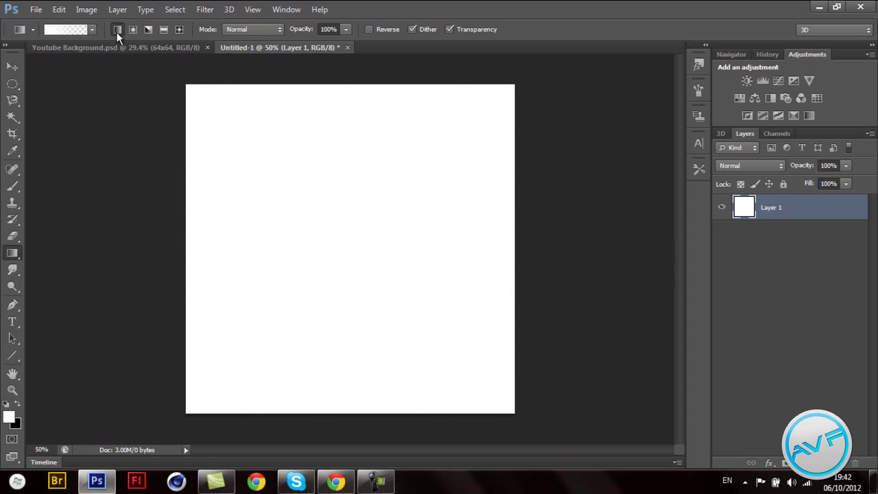
pyautogui.click(92, 30)
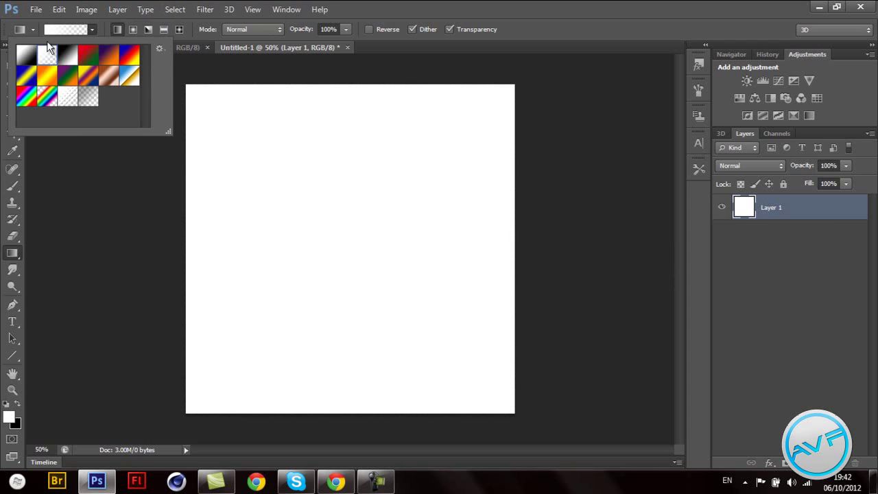
pyautogui.click(19, 407)
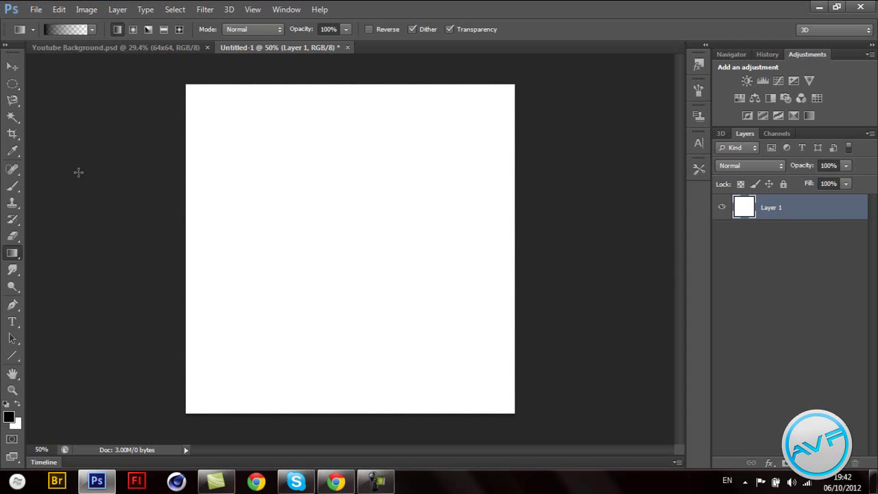
pyautogui.click(77, 33)
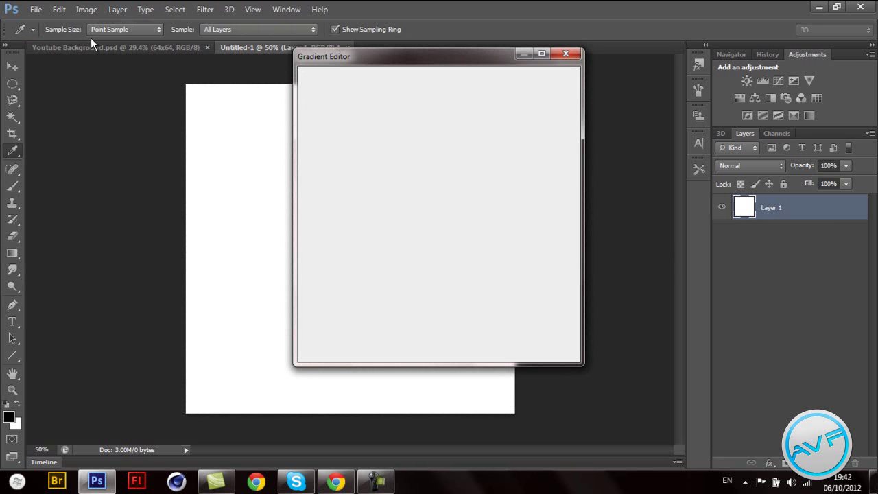
pyautogui.click(319, 100)
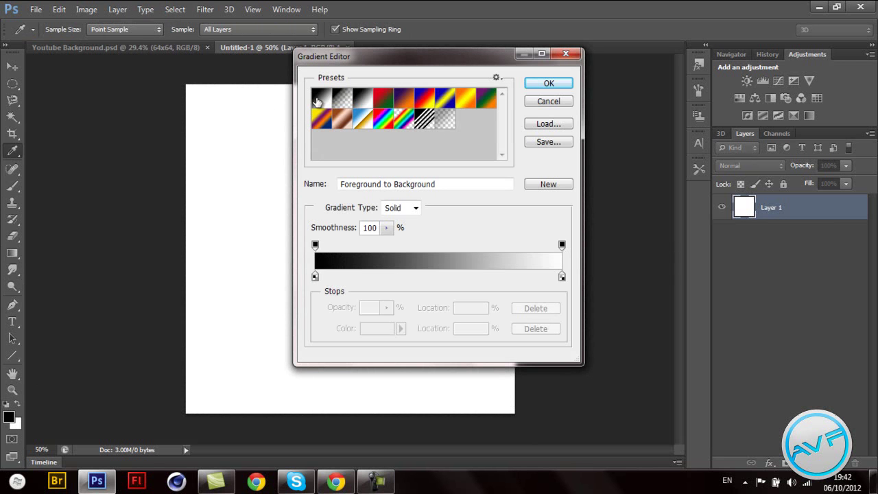
# - Set the gradient's starting colour stop to mid grey #bdbdbd
pyautogui.click(315, 276)
pyautogui.click(315, 276)
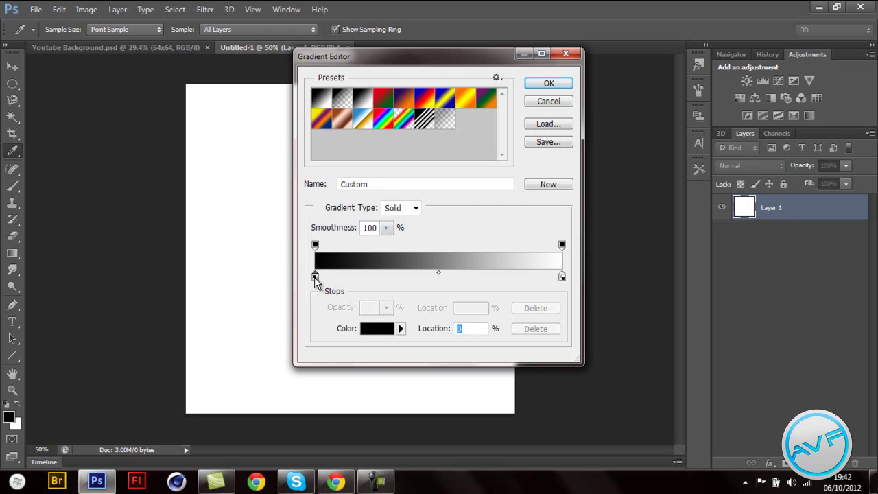
pyautogui.doubleClick(315, 277)
pyautogui.moveTo(412, 260); pyautogui.dragTo(392, 261)
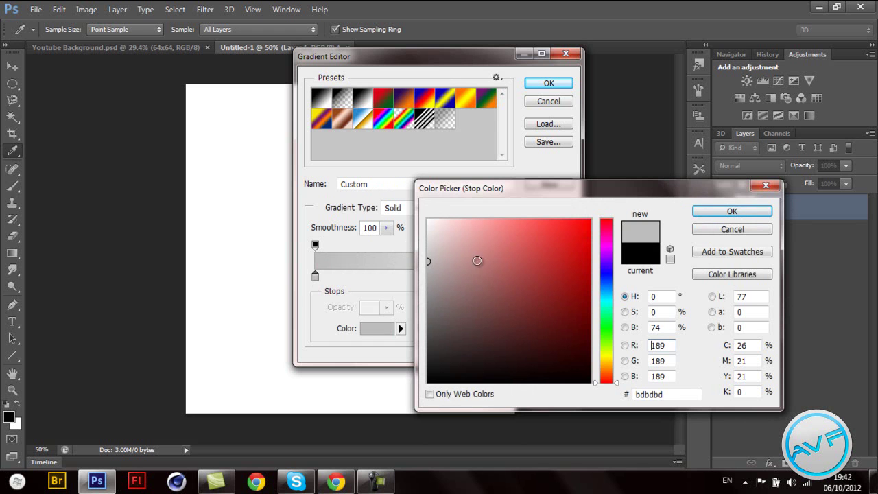
pyautogui.click(729, 211)
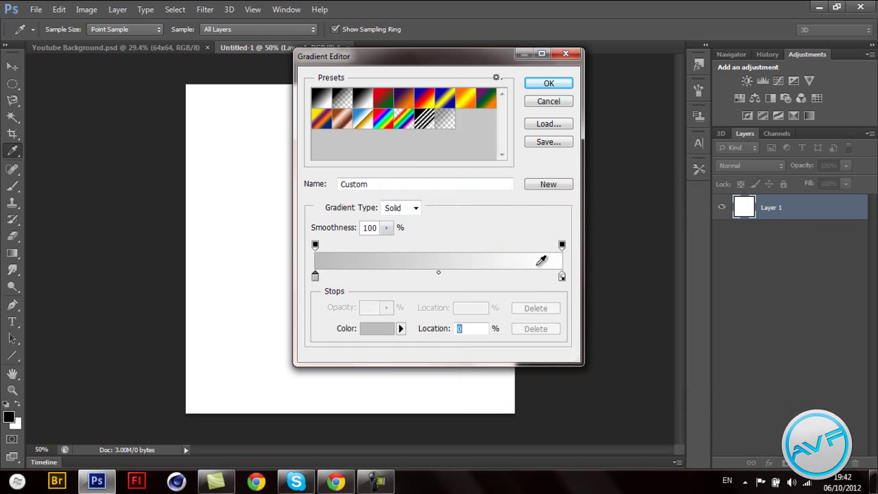
# - Set the gradient's end colour stop to light grey #e0e0e0 and accept the edited gradient
pyautogui.click(561, 277)
pyautogui.doubleClick(561, 278)
pyautogui.moveTo(452, 251); pyautogui.dragTo(421, 246)
pyautogui.click(717, 213)
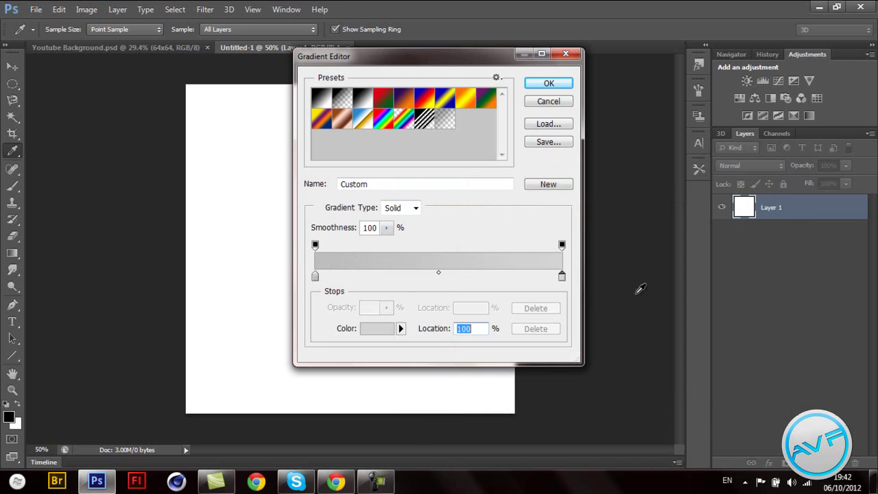
pyautogui.doubleClick(562, 278)
pyautogui.moveTo(428, 247); pyautogui.dragTo(423, 236)
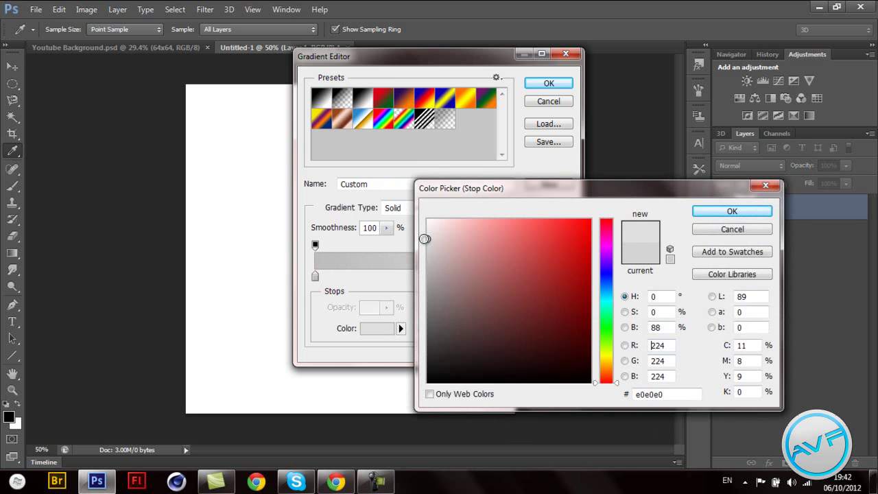
pyautogui.click(748, 211)
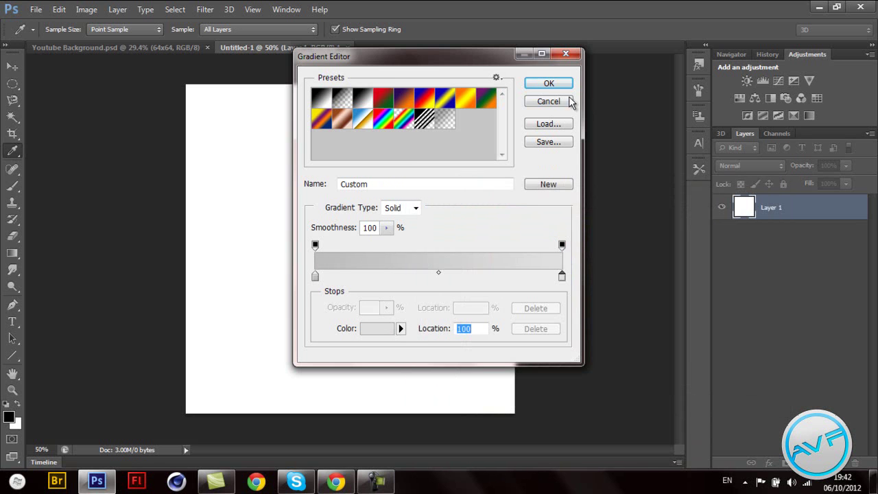
pyautogui.click(550, 84)
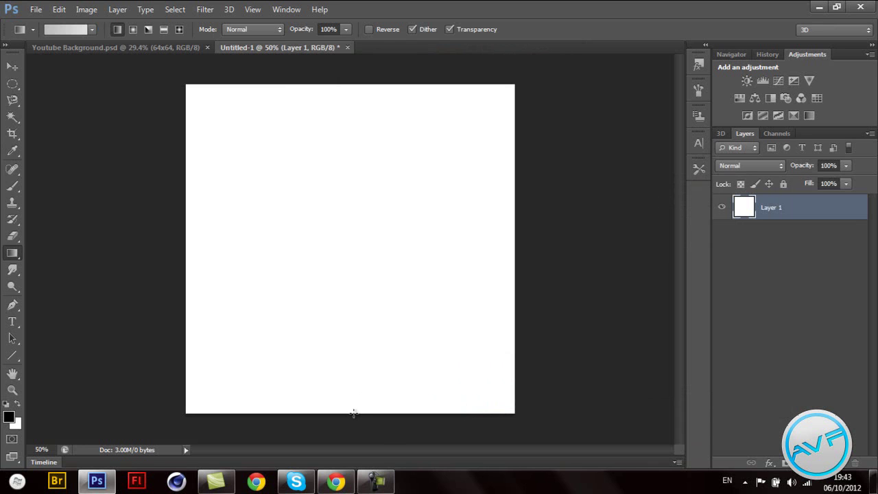
# - Fill the layer with the grey linear gradient running vertically from the canvas's bottom edge to its top edge
pyautogui.moveTo(353, 413); pyautogui.dragTo(364, 86)
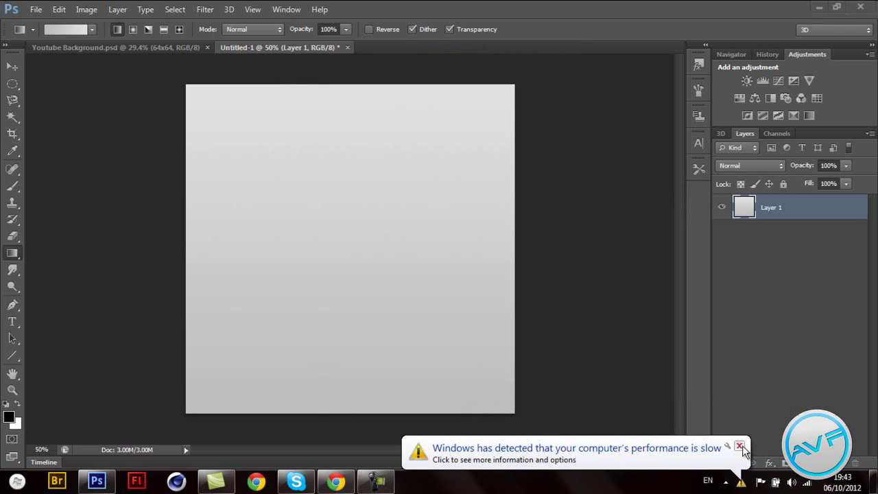
pyautogui.click(739, 446)
pyautogui.click(738, 445)
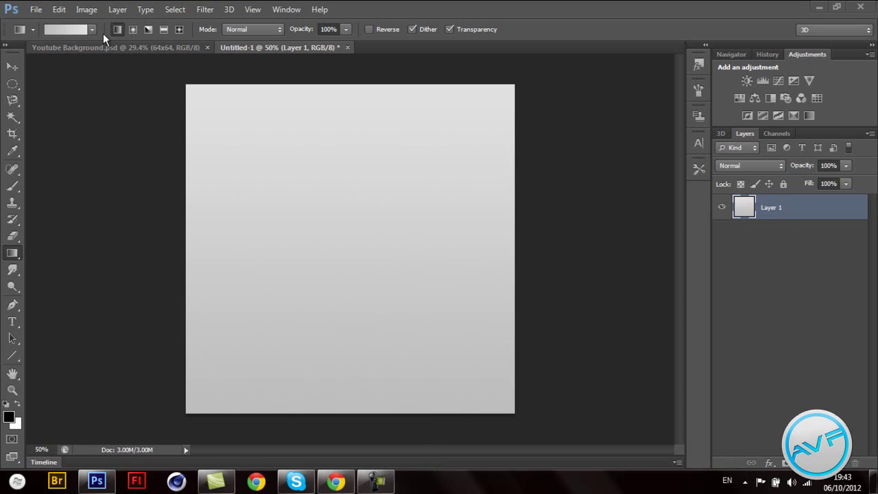
# - Show the rulers and place a vertical and a horizontal guide crossing at the centre of the canvas
pyautogui.click(144, 9)
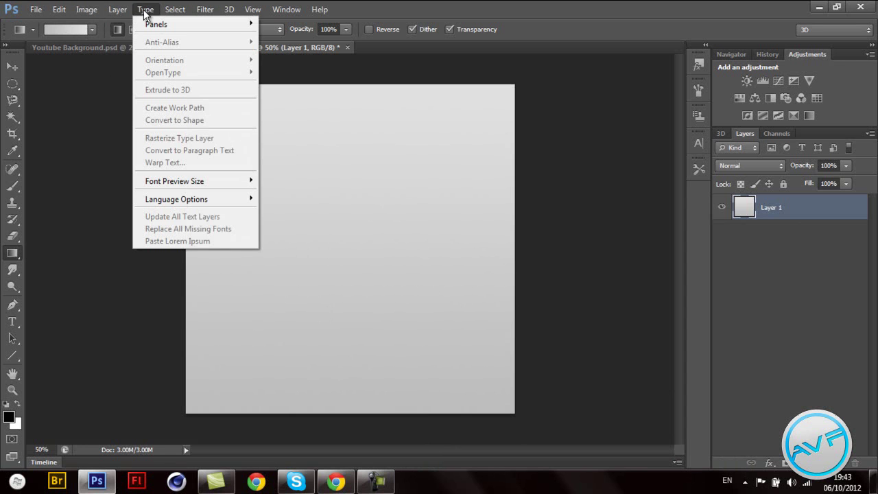
pyautogui.moveTo(170, 28)
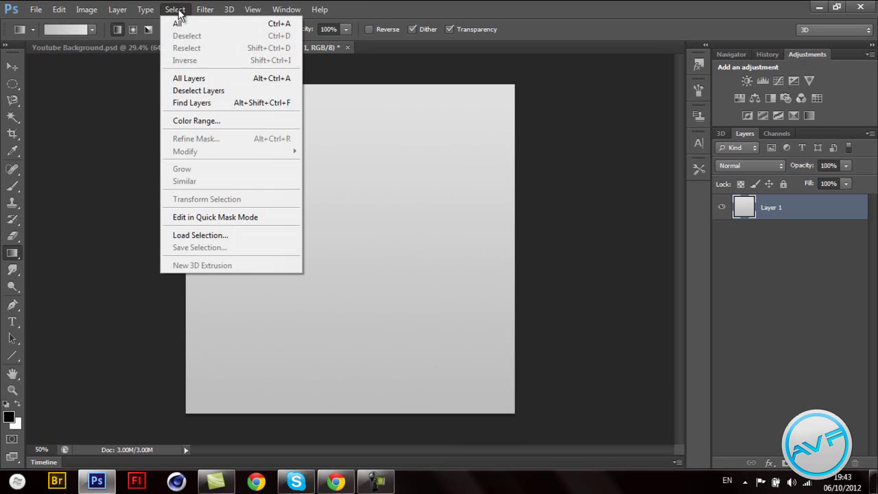
pyautogui.moveTo(207, 11)
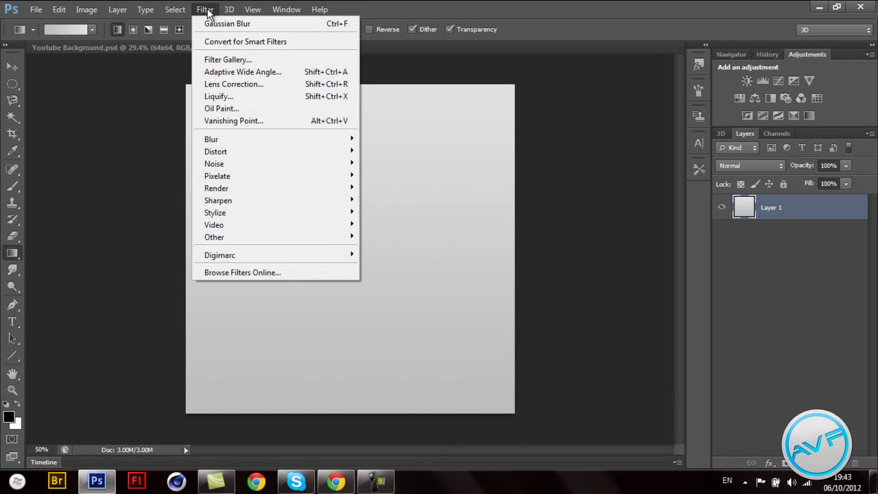
pyautogui.click(96, 9)
pyautogui.click(286, 9)
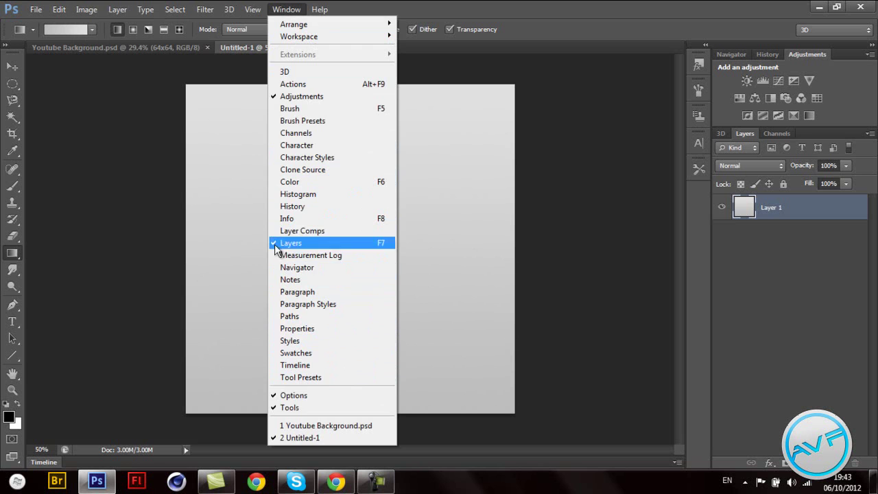
pyautogui.moveTo(252, 8)
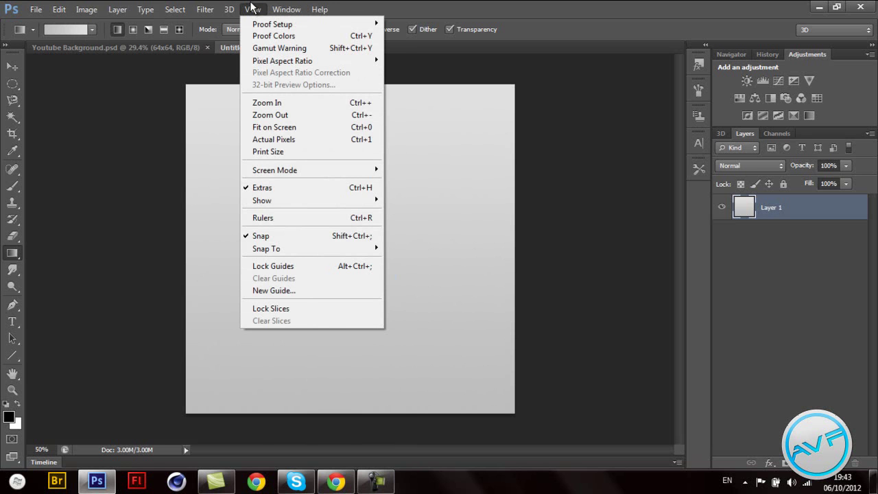
pyautogui.click(302, 218)
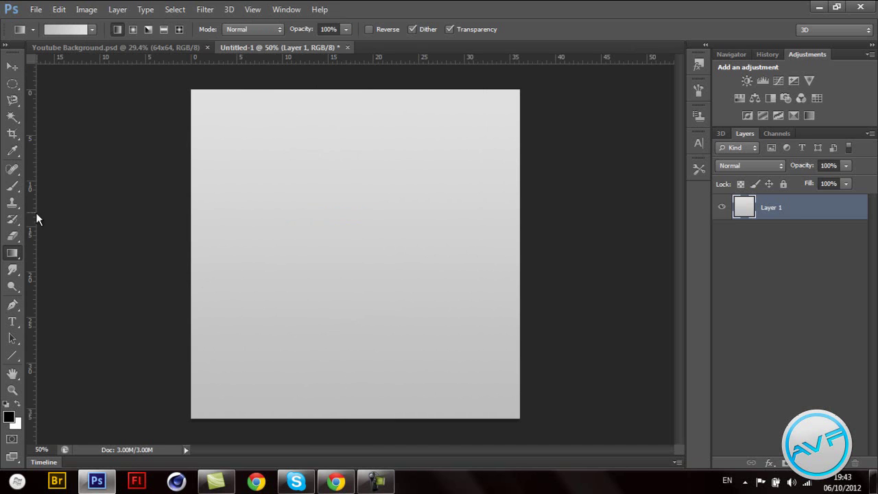
pyautogui.moveTo(34, 216); pyautogui.dragTo(355, 221)
pyautogui.moveTo(418, 62); pyautogui.dragTo(411, 253)
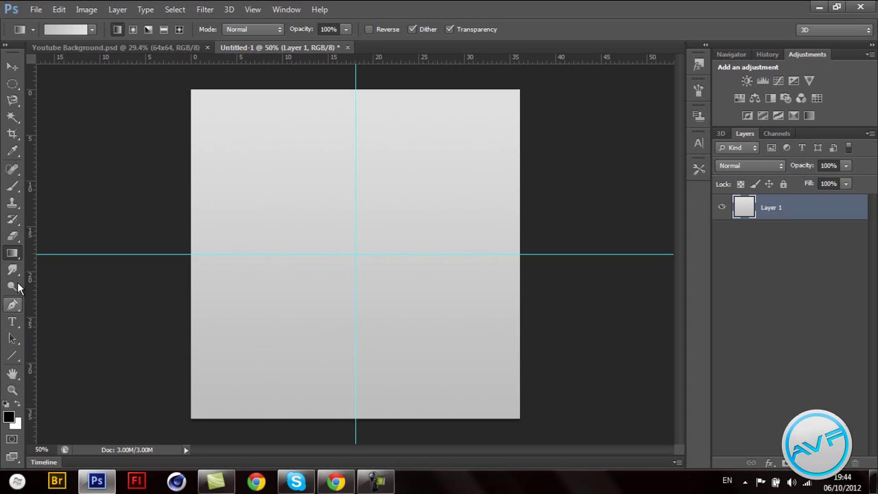
# - Draw a black circle about 972 px in diameter with the Ellipse tool, centred on the guide intersection
pyautogui.click(17, 355)
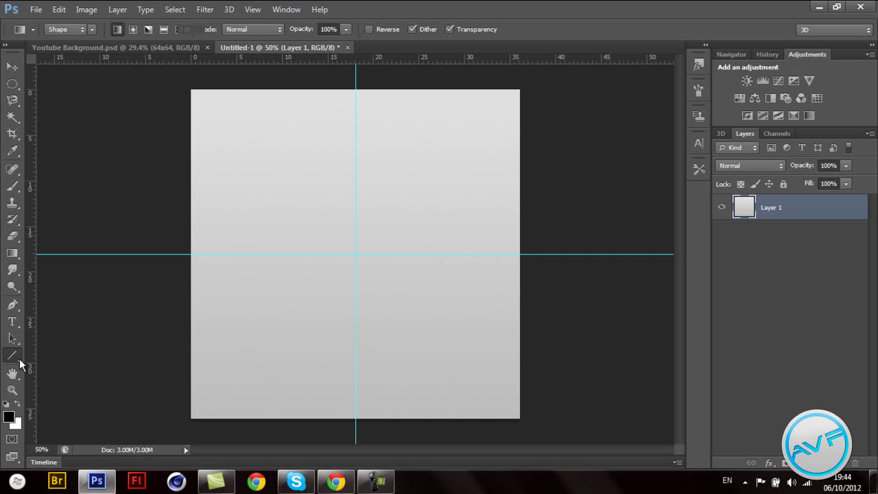
pyautogui.rightClick(19, 359)
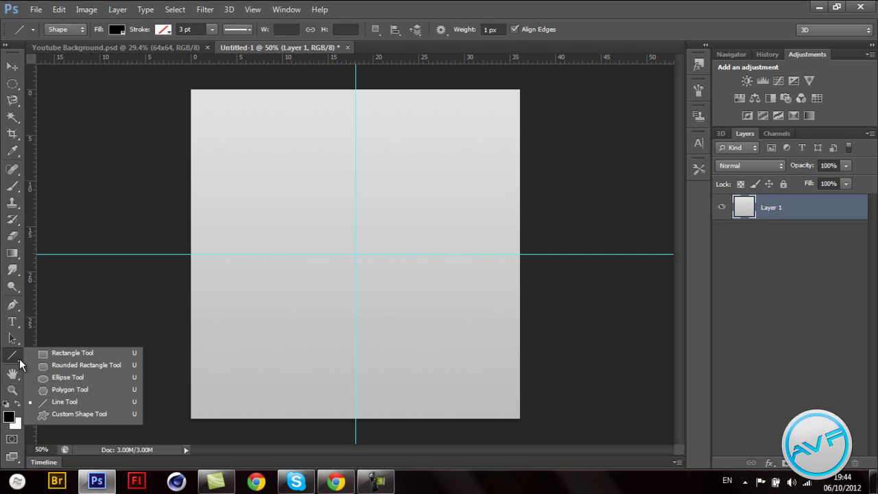
pyautogui.click(83, 381)
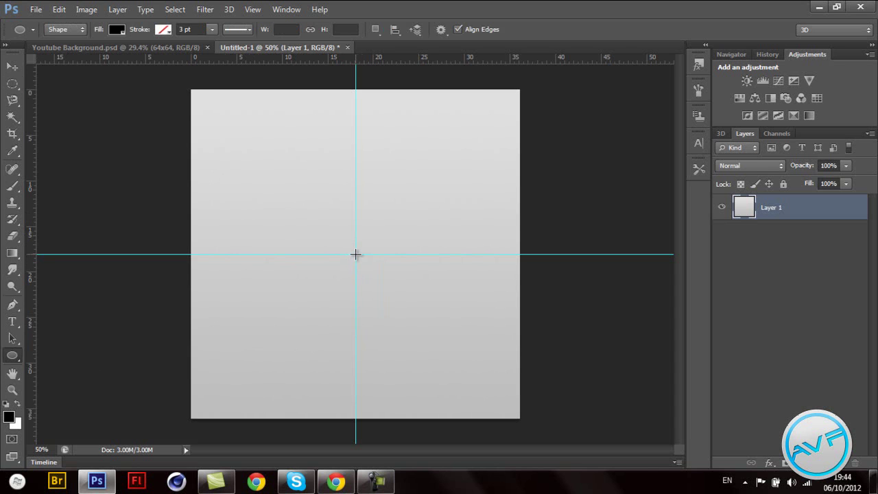
pyautogui.moveTo(355, 254); pyautogui.dragTo(519, 98)
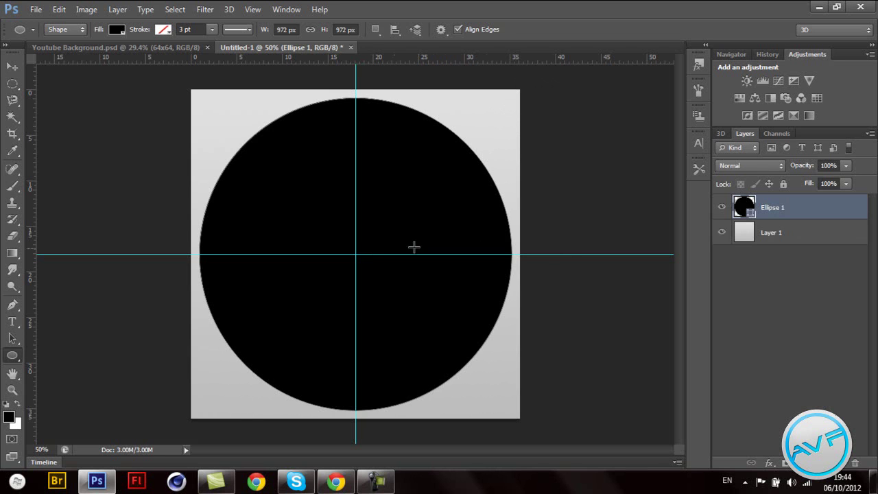
# - Change the large circle's fill from the swatches to a dark grey
pyautogui.click(116, 30)
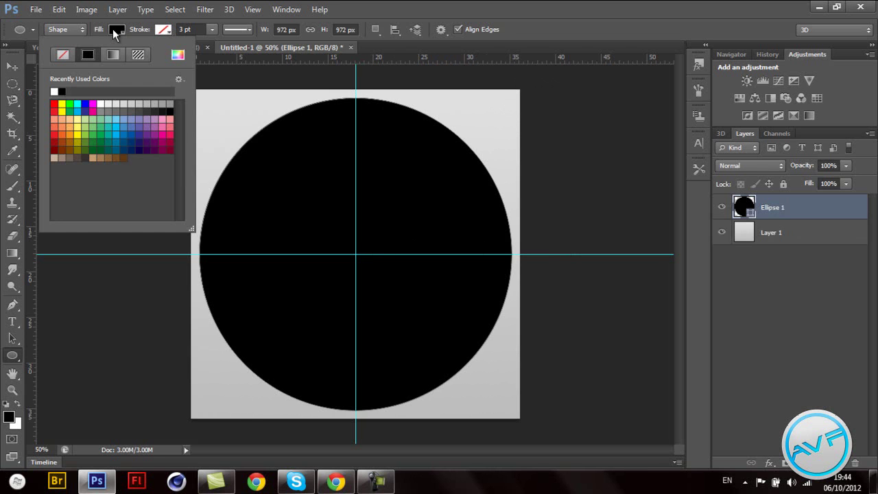
pyautogui.click(153, 110)
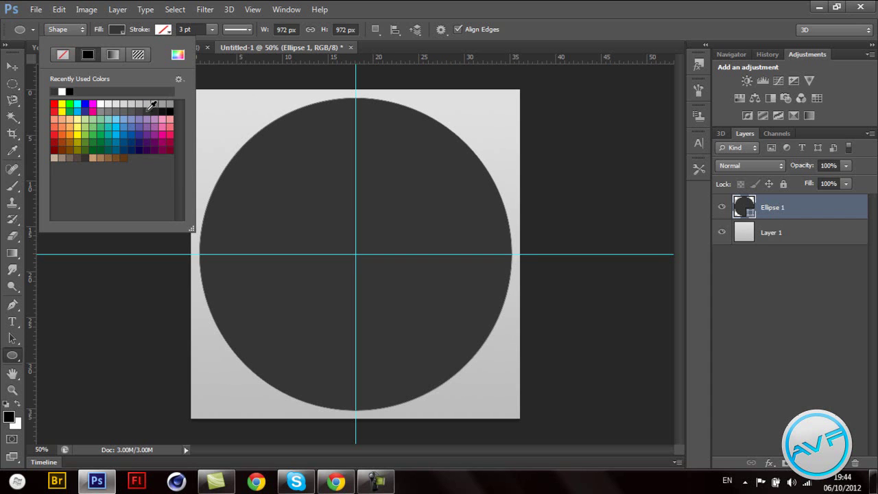
pyautogui.click(140, 112)
pyautogui.click(118, 31)
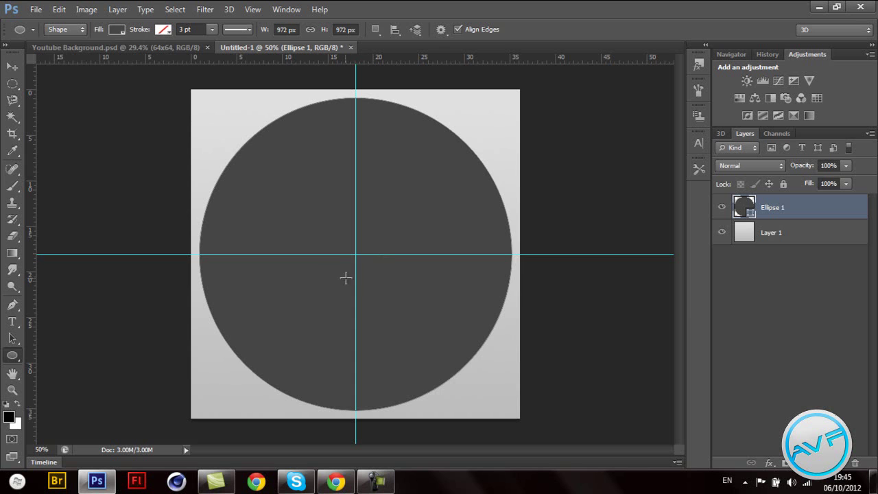
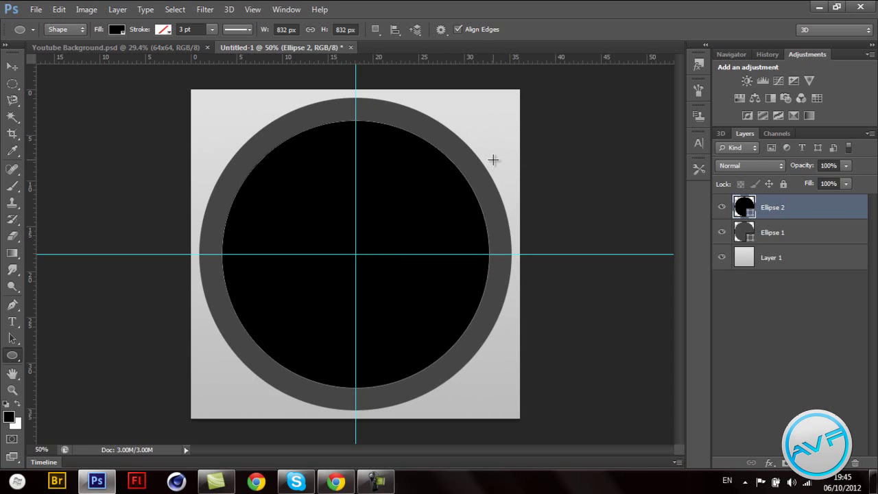
# - Redraw the second black circle at about 872 px and add a third about 780 px on a new layer, both centred on the guides
pyautogui.hotkey('ctrl', 'z')
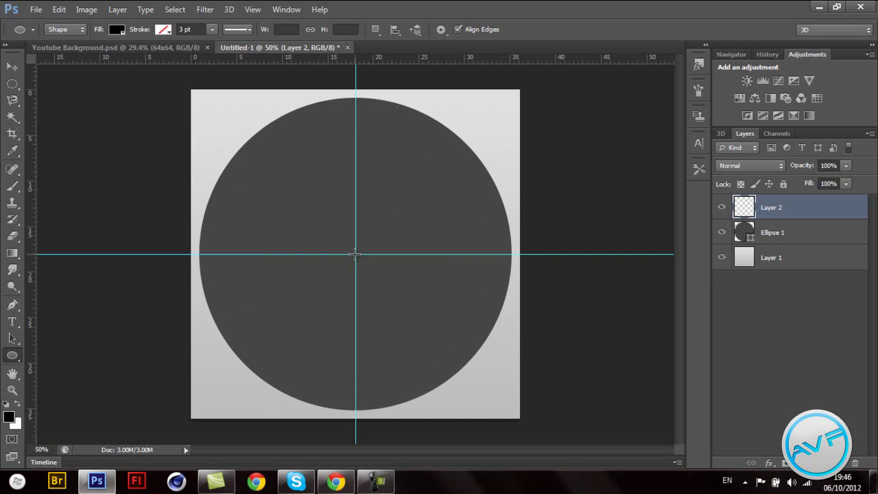
pyautogui.moveTo(355, 254); pyautogui.dragTo(534, 113)
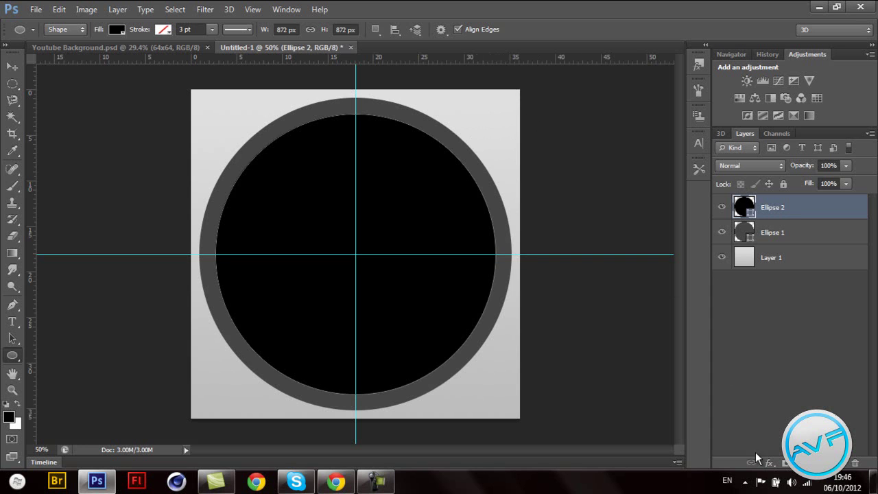
pyautogui.hotkey('ctrl', 'shift', 'alt', 'n')
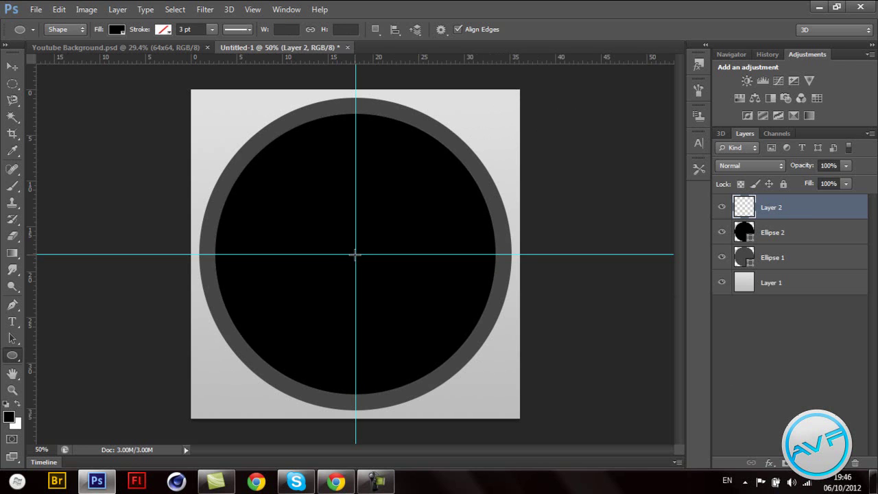
pyautogui.moveTo(355, 254); pyautogui.dragTo(507, 129)
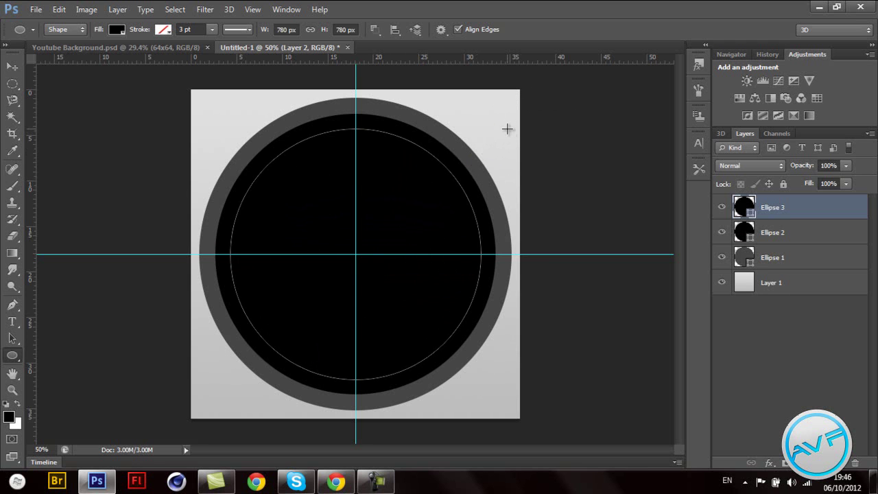
# - Fill the innermost circle with dark grey
pyautogui.click(117, 30)
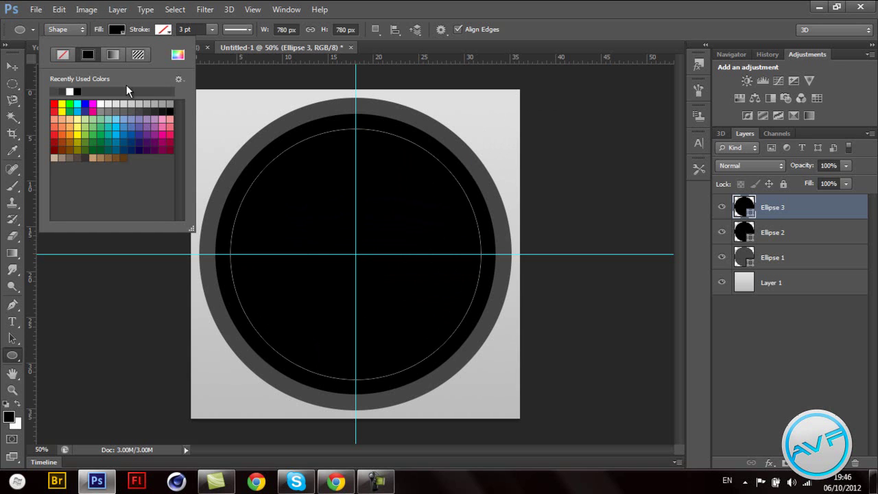
pyautogui.click(111, 108)
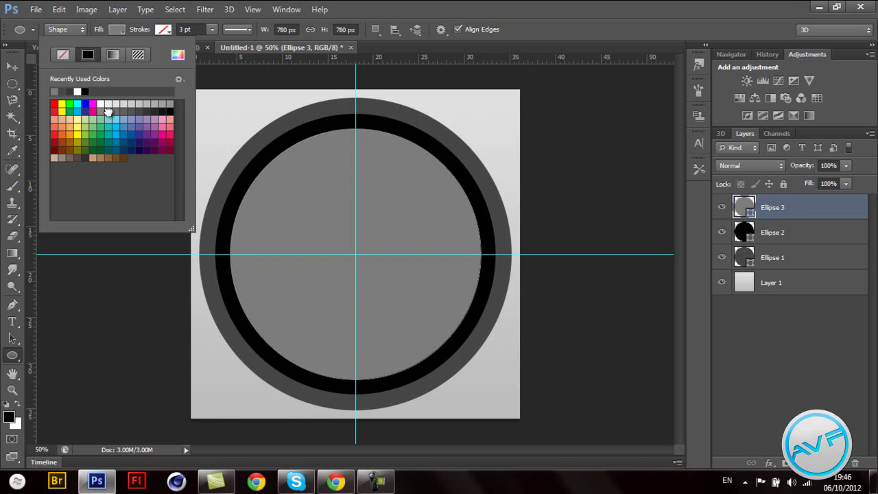
pyautogui.click(139, 110)
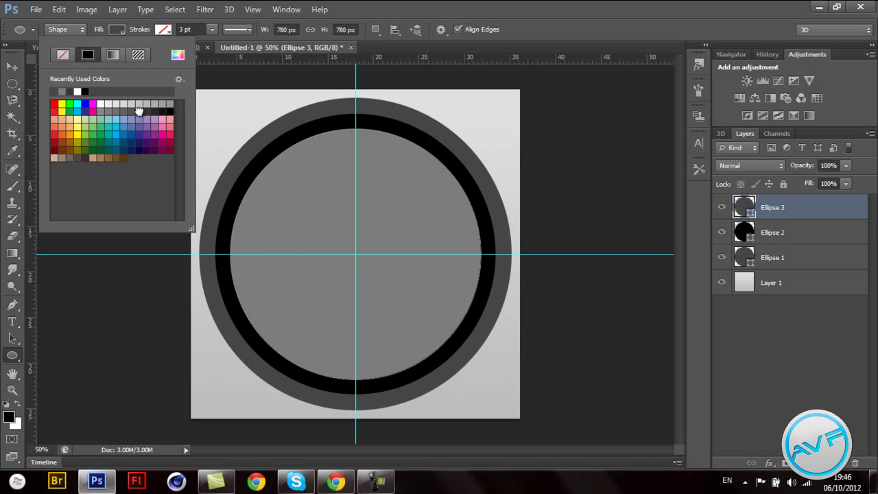
# - Set the outermost circle's fill (Ellipse 1) to the medium grey swatch
pyautogui.click(775, 260)
pyautogui.click(762, 259)
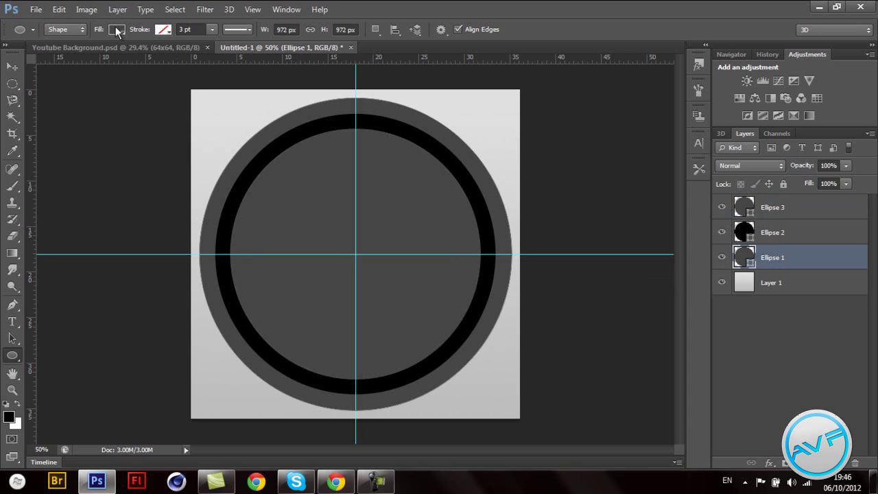
pyautogui.click(116, 28)
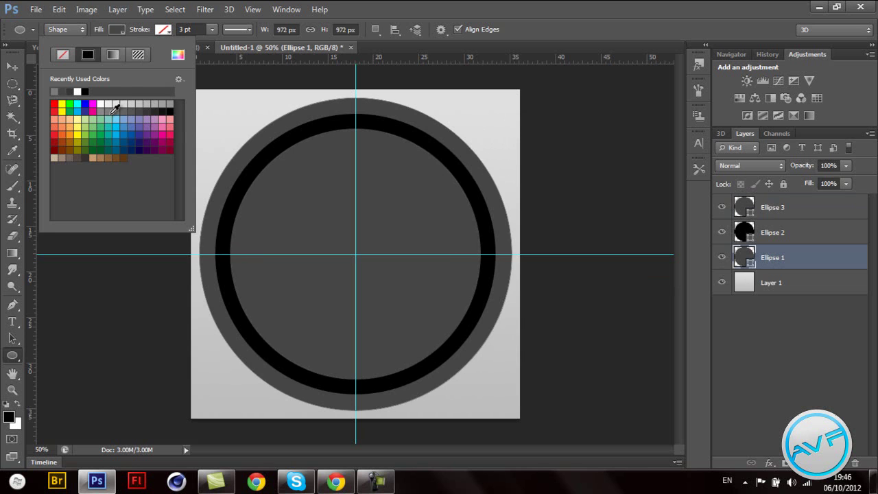
pyautogui.click(112, 111)
# - Give the innermost circle (Ellipse 3) the same medium grey fill as the outermost one
pyautogui.click(779, 210)
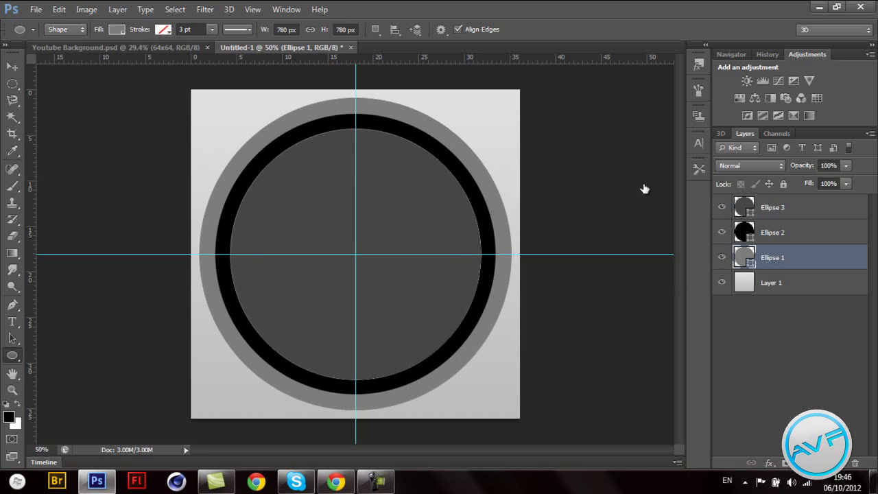
pyautogui.click(116, 28)
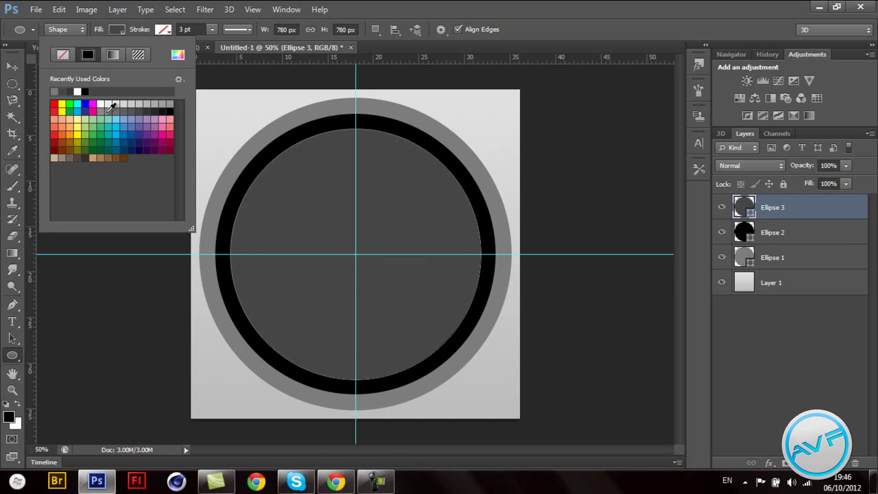
pyautogui.click(115, 111)
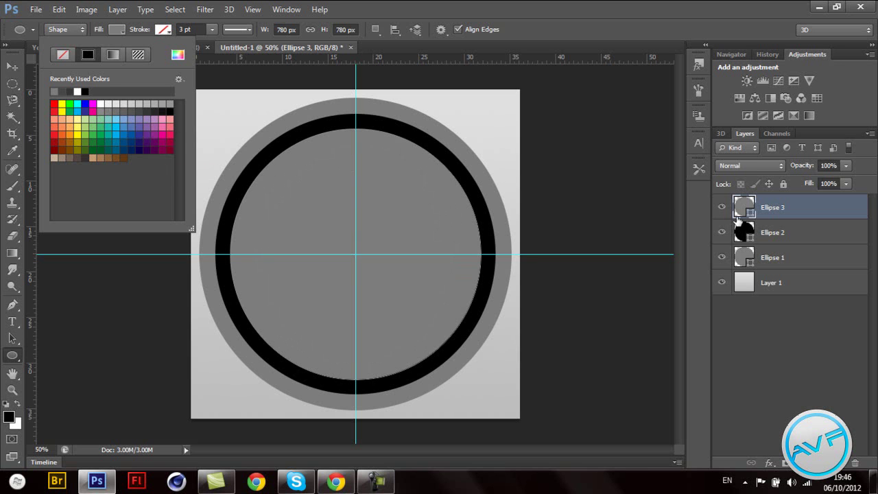
pyautogui.click(782, 252)
pyautogui.click(782, 252)
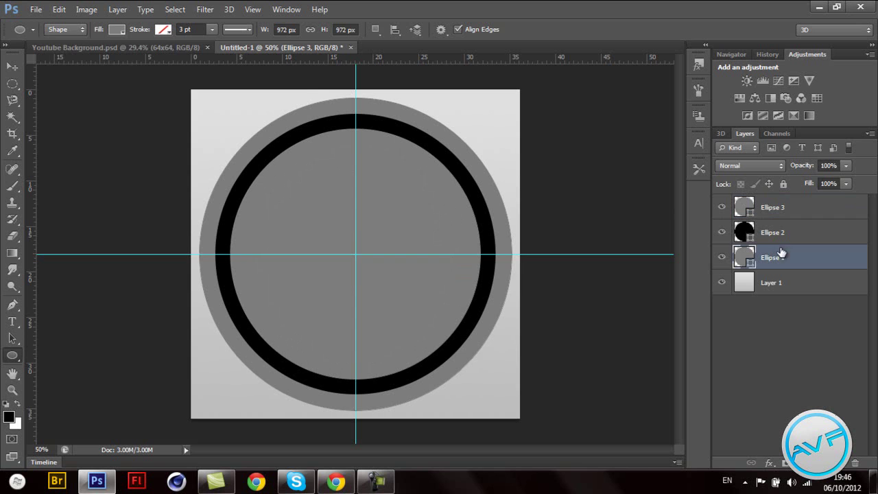
pyautogui.click(116, 30)
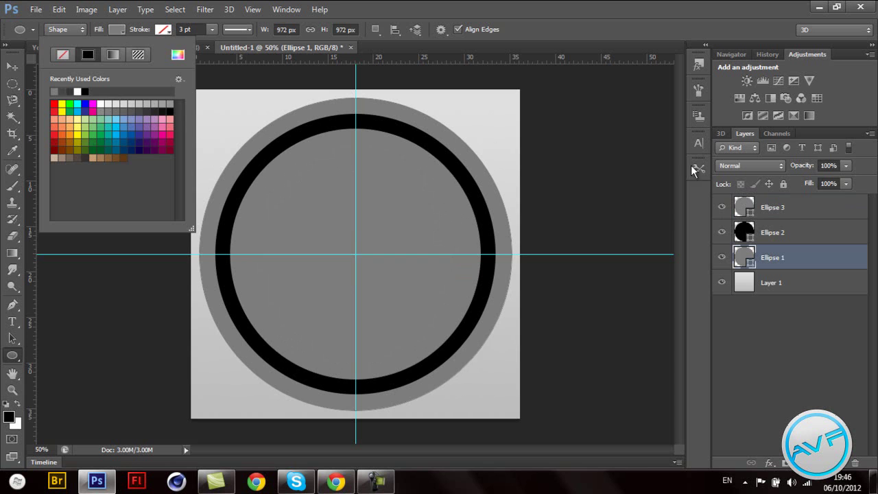
# - Set the middle circle's fill (Ellipse 2) to a muted medium blue swatch, forming a blue ring
pyautogui.click(777, 234)
pyautogui.click(775, 234)
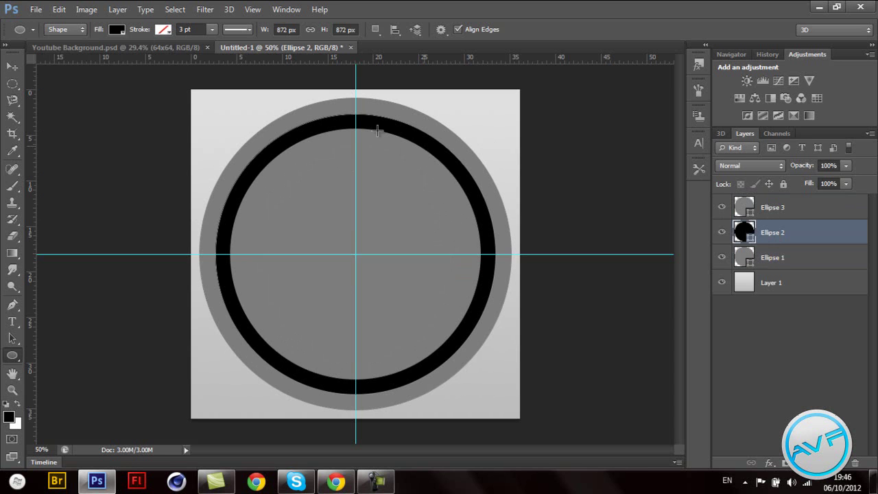
pyautogui.click(122, 31)
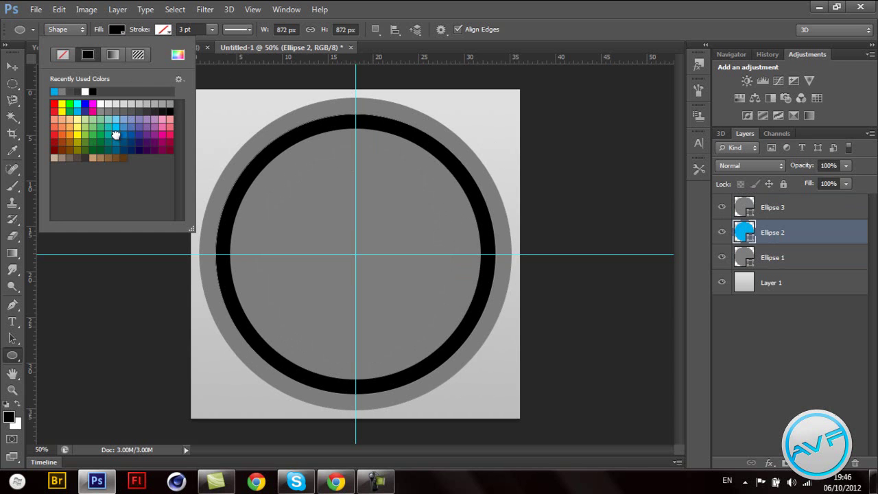
pyautogui.click(116, 136)
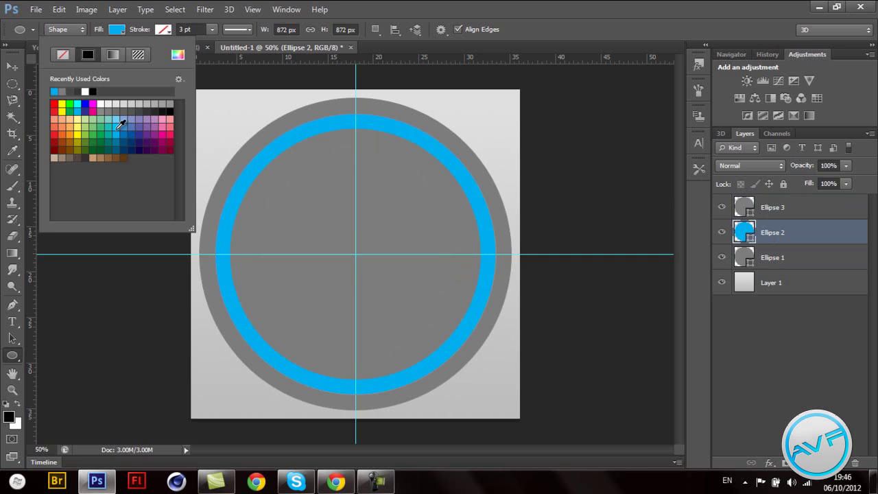
pyautogui.click(118, 127)
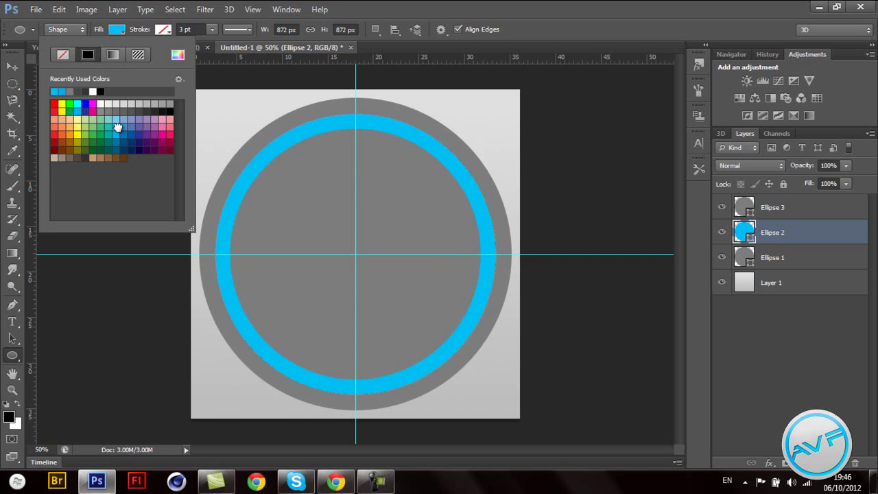
pyautogui.click(126, 128)
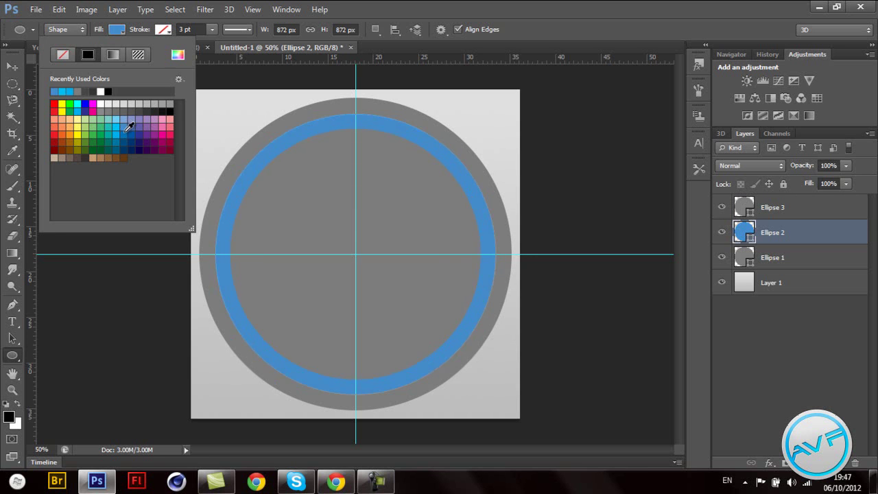
pyautogui.click(673, 316)
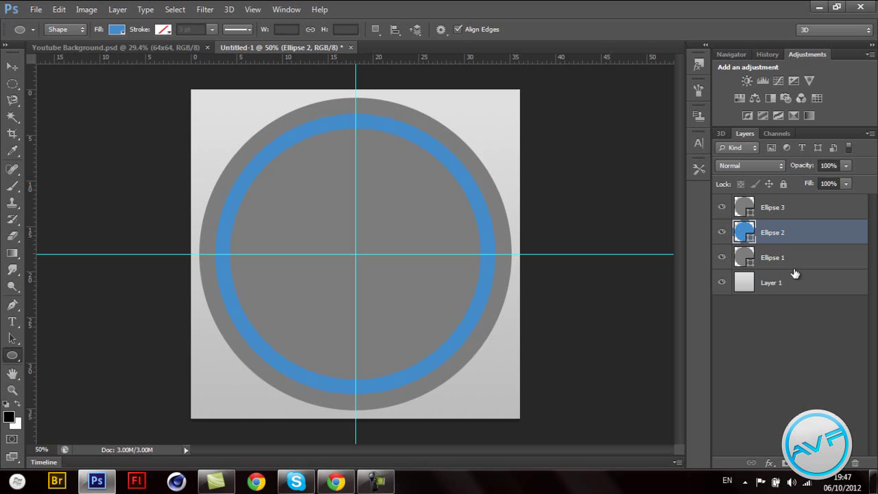
# - Enable Inner Shadow, Gradient Overlay and Drop Shadow in the layer style of Ellipse 1
pyautogui.click(804, 257)
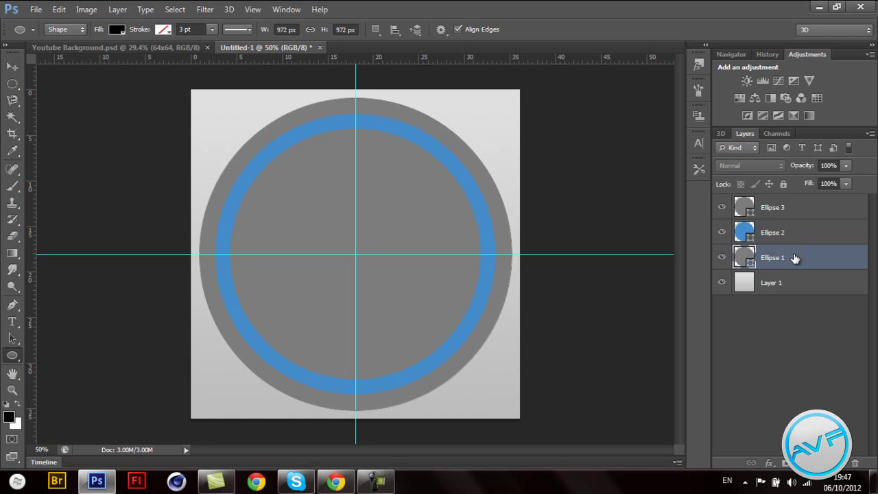
pyautogui.doubleClick(793, 257)
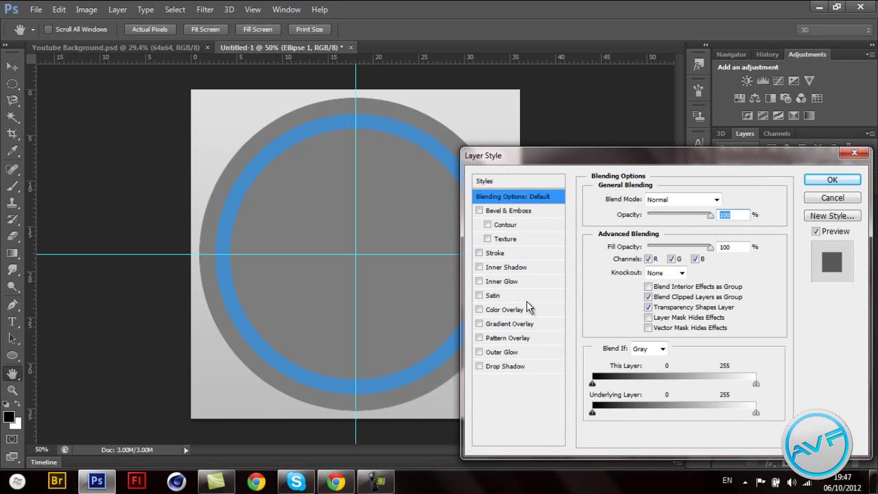
pyautogui.click(478, 266)
pyautogui.click(479, 324)
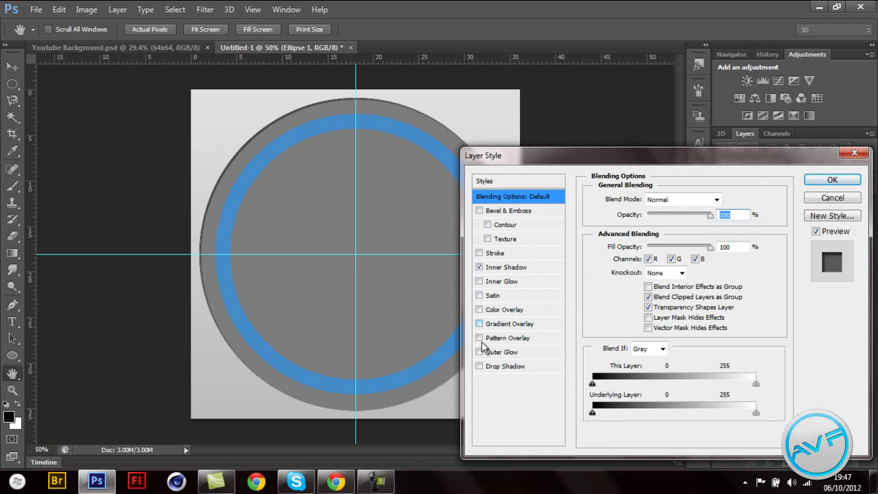
pyautogui.click(479, 366)
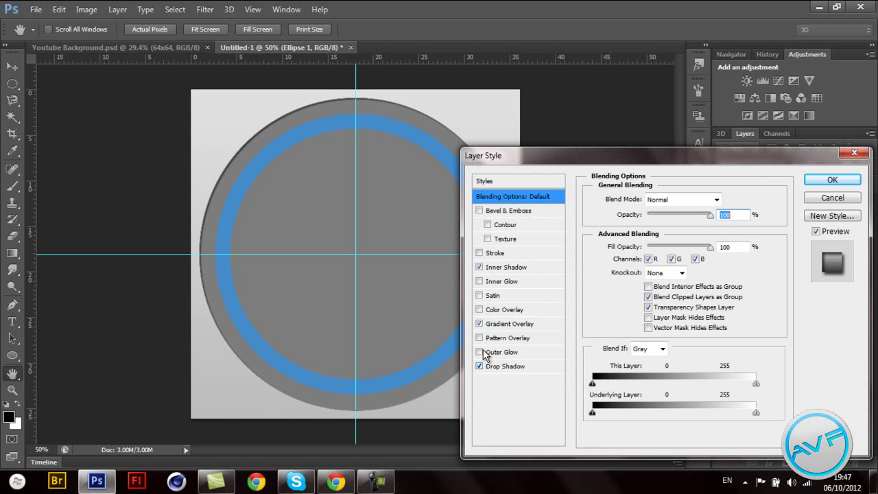
# - Set the inner shadow of Ellipse 1 to Normal blend mode, 100% opacity and white colour (#ffffff)
pyautogui.click(519, 268)
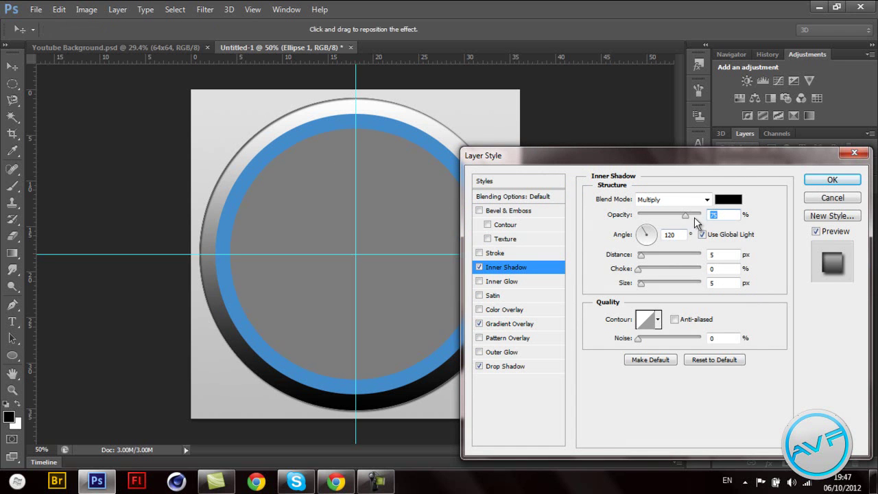
pyautogui.moveTo(686, 215); pyautogui.dragTo(703, 217)
pyautogui.click(707, 199)
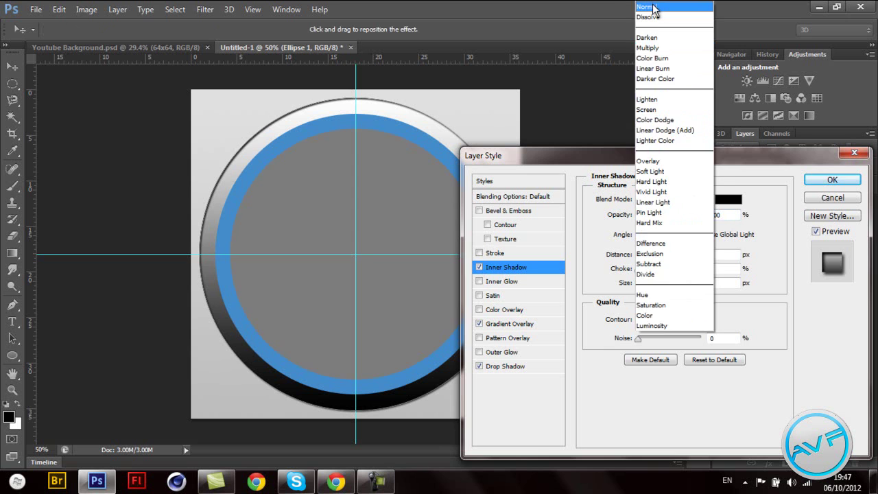
pyautogui.click(648, 6)
pyautogui.doubleClick(720, 254)
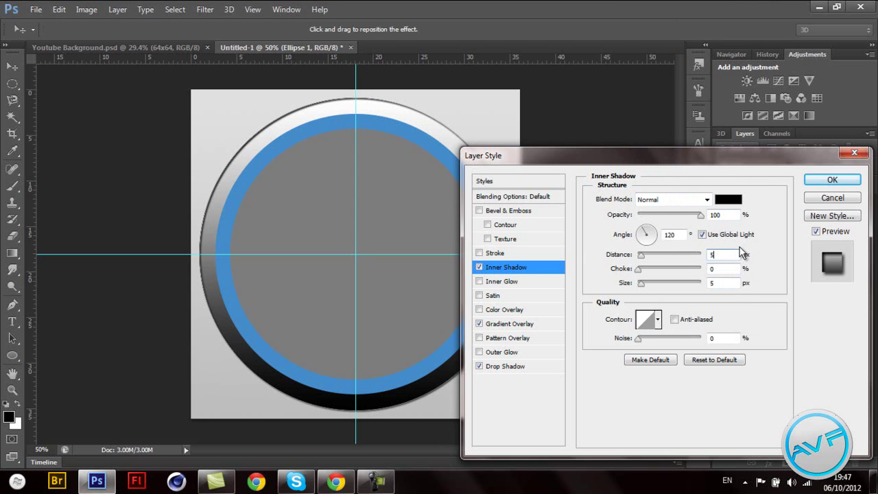
pyautogui.click(733, 199)
pyautogui.moveTo(437, 245); pyautogui.dragTo(426, 219)
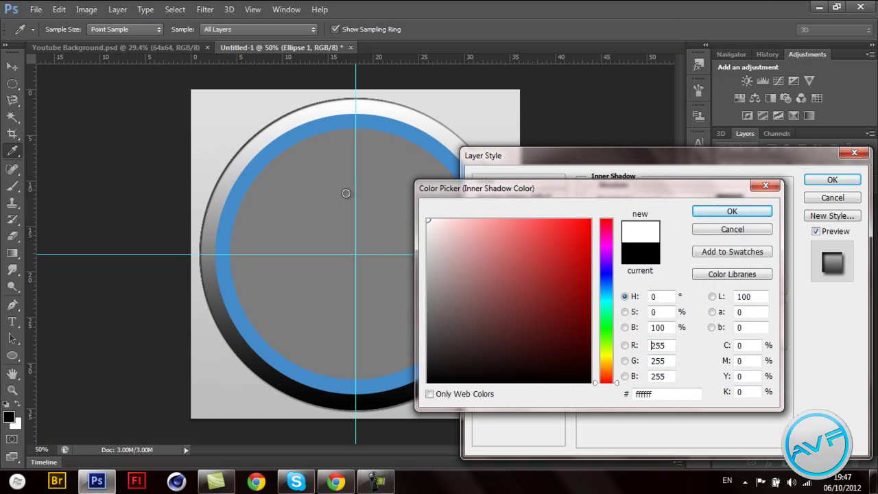
pyautogui.click(751, 213)
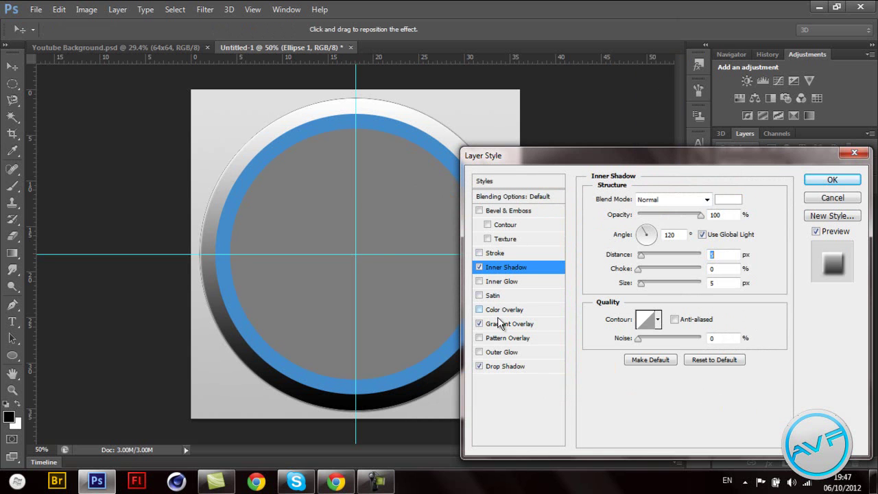
# - Set the gradient overlay of Ellipse 1 to run from grey #bdbdbd to light grey #d8d8d8
pyautogui.click(520, 325)
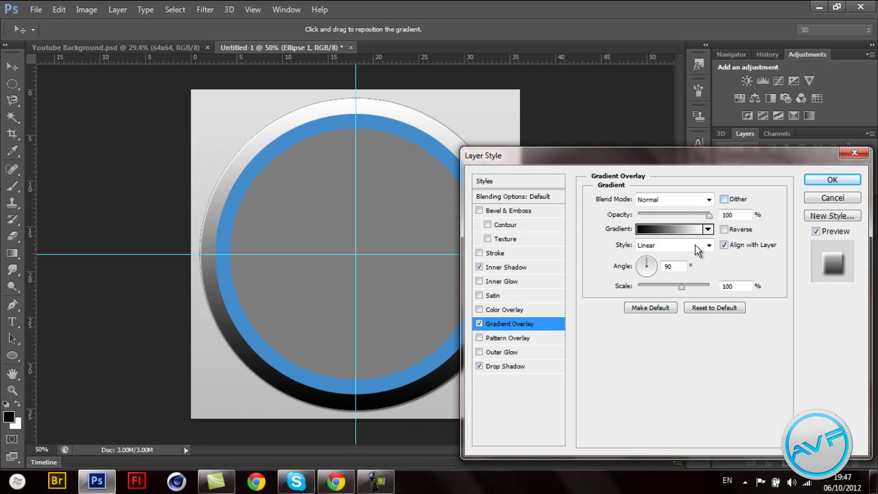
pyautogui.click(673, 230)
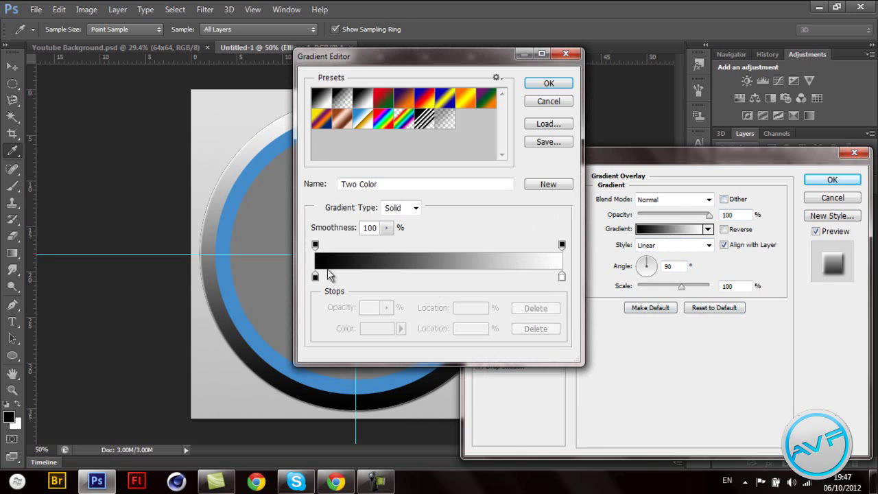
pyautogui.doubleClick(316, 276)
pyautogui.moveTo(443, 251); pyautogui.dragTo(415, 267)
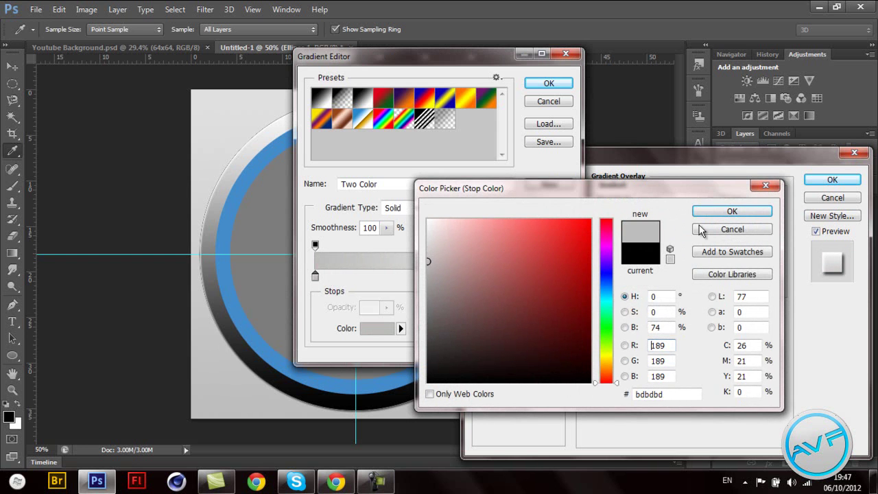
pyautogui.click(731, 211)
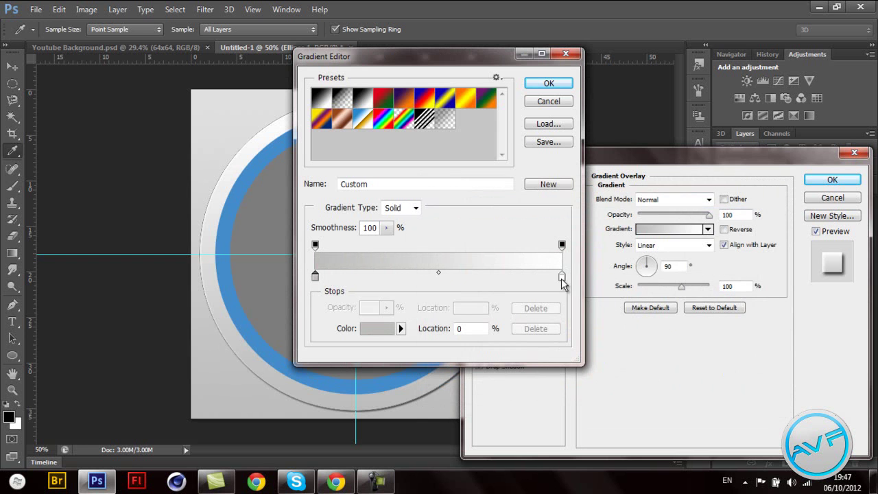
pyautogui.doubleClick(562, 277)
pyautogui.moveTo(412, 253); pyautogui.dragTo(416, 245)
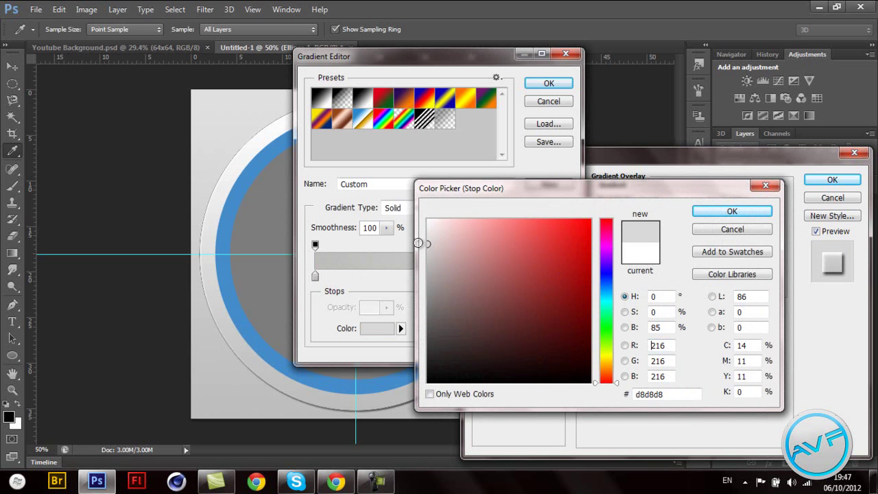
pyautogui.click(716, 213)
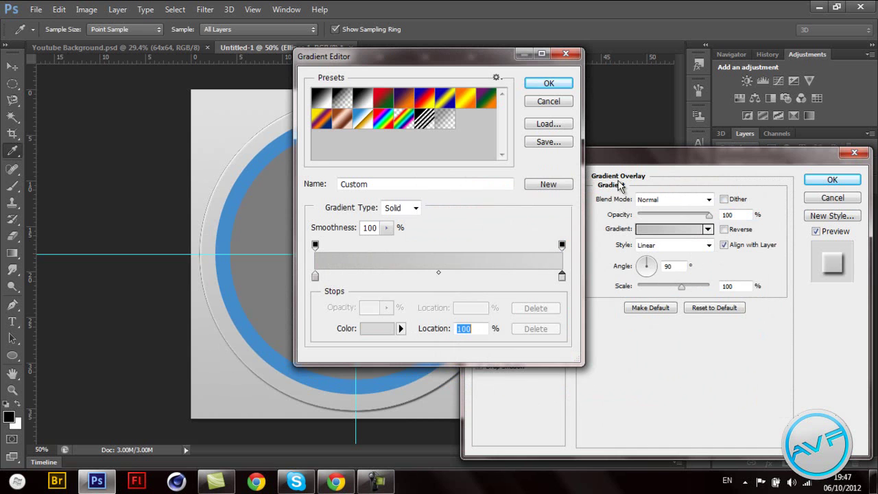
pyautogui.click(548, 86)
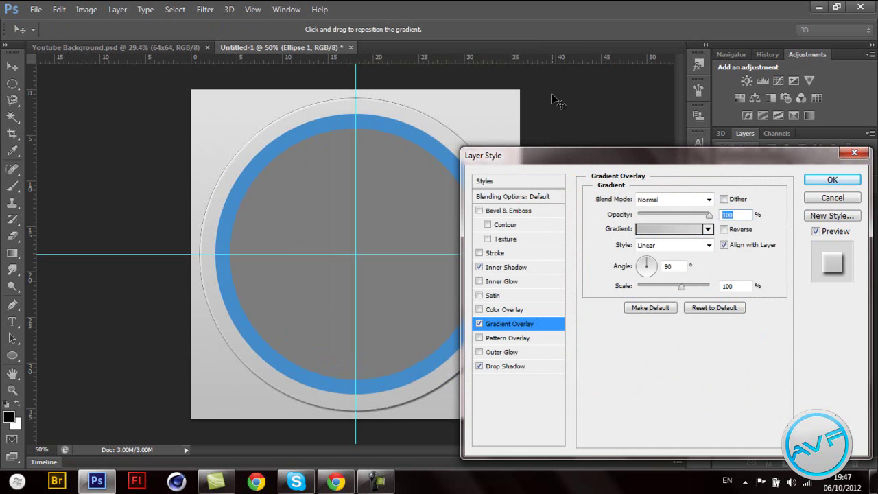
# - Set the drop shadow of Ellipse 1 to 100% opacity and 20 px size, and apply the layer style
pyautogui.click(515, 367)
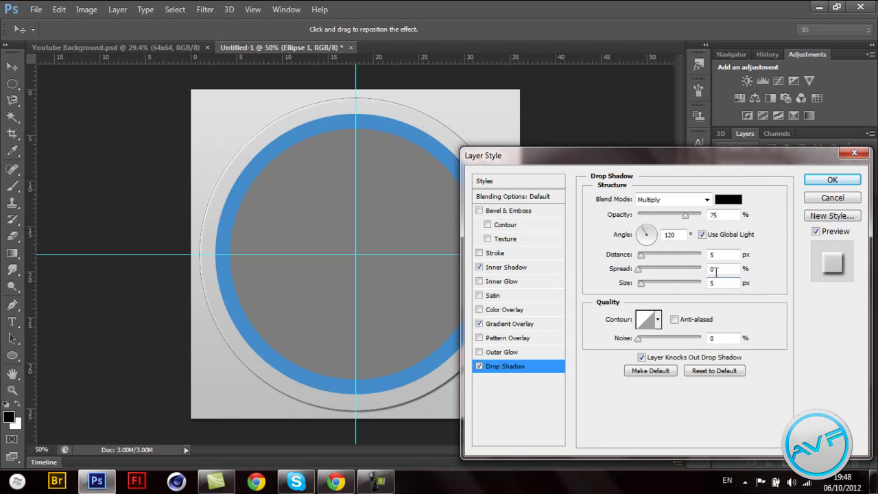
pyautogui.moveTo(686, 214); pyautogui.dragTo(711, 208)
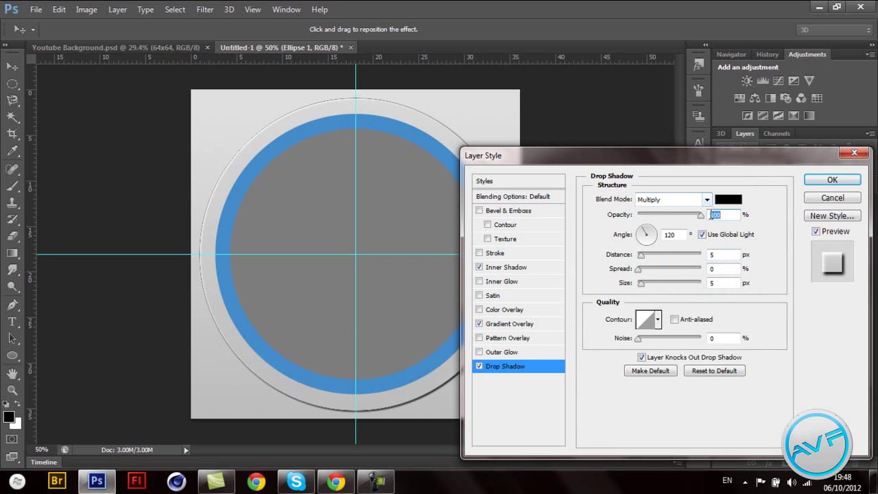
pyautogui.doubleClick(720, 286)
pyautogui.write('20')
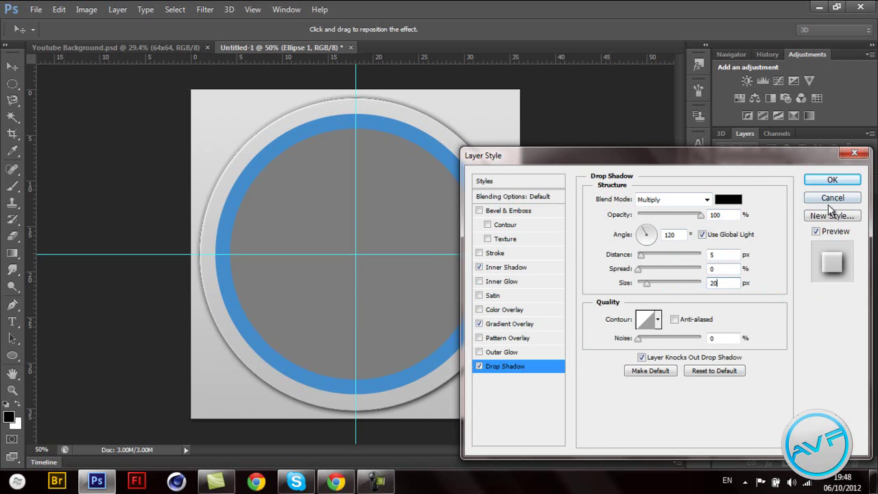
pyautogui.click(830, 179)
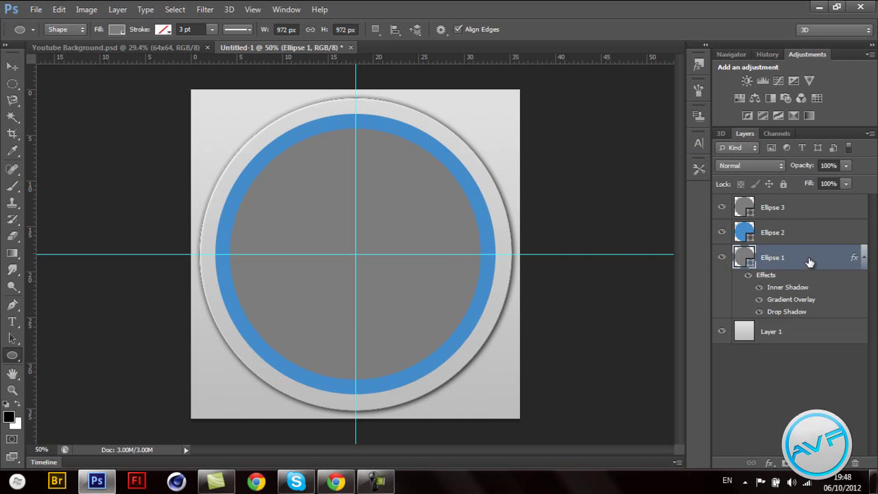
# - Copy the layer style of Ellipse 1 and paste it onto Ellipse 3
pyautogui.rightClick(817, 254)
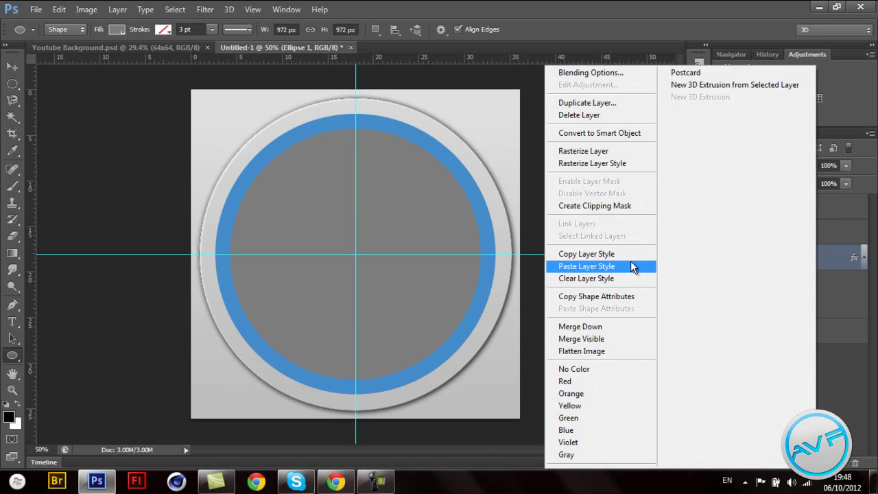
pyautogui.click(632, 253)
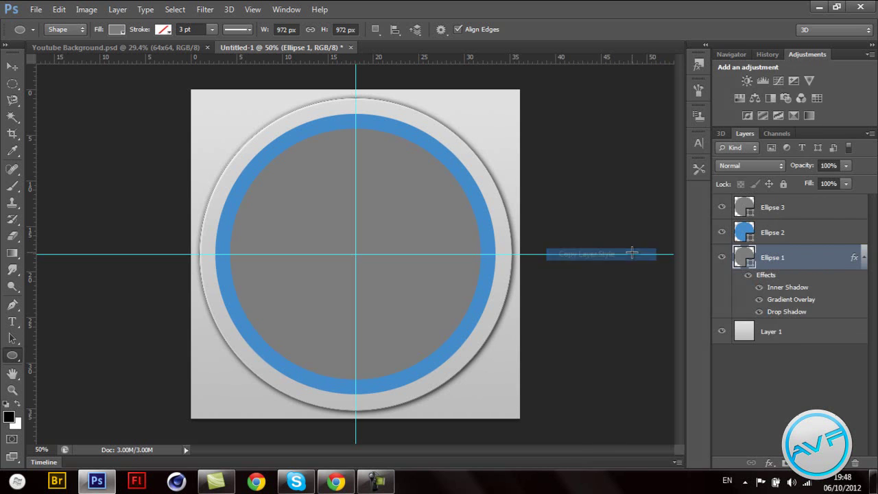
pyautogui.click(810, 209)
pyautogui.rightClick(809, 208)
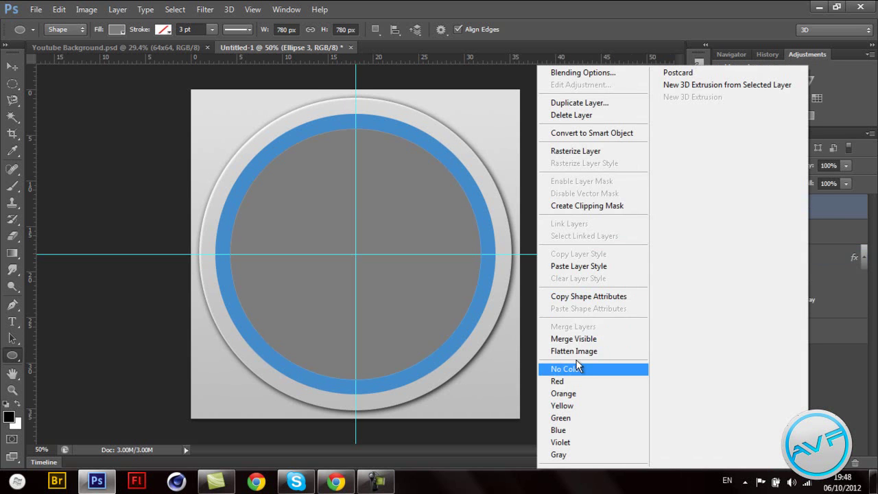
pyautogui.click(585, 269)
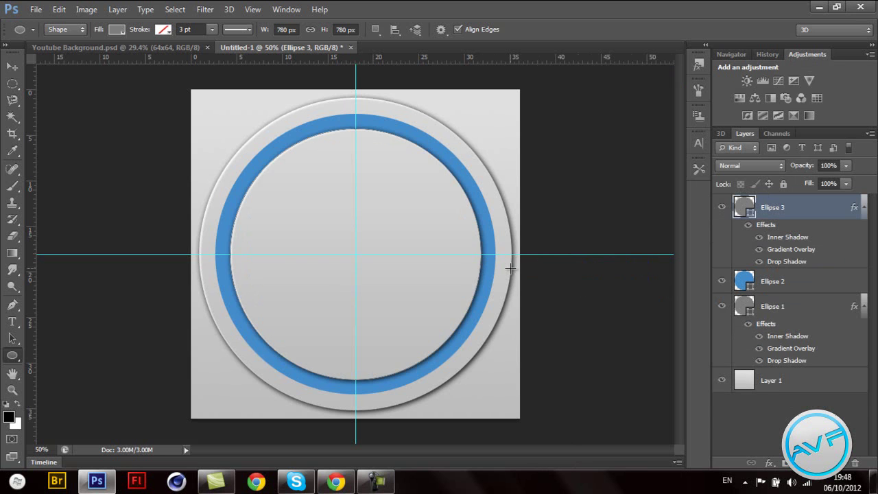
# - Change the fill of the middle circle (Ellipse 2) to a brighter cyan-blue swatch
pyautogui.click(774, 287)
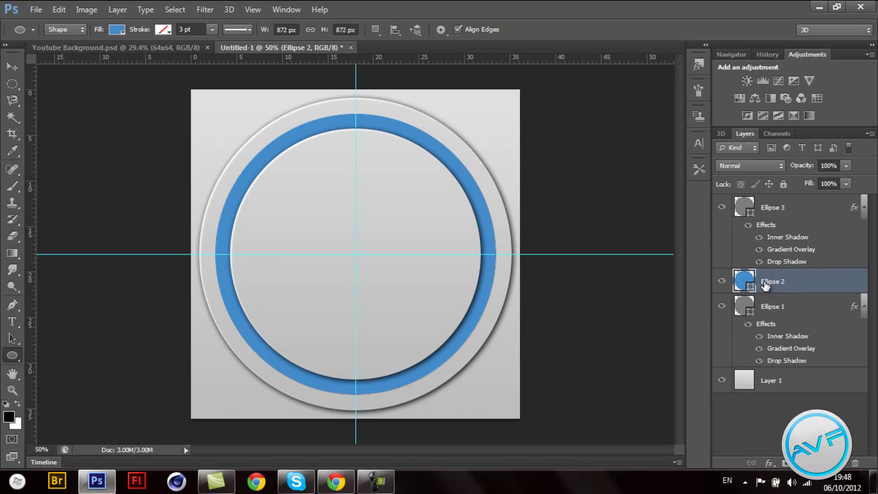
pyautogui.click(118, 30)
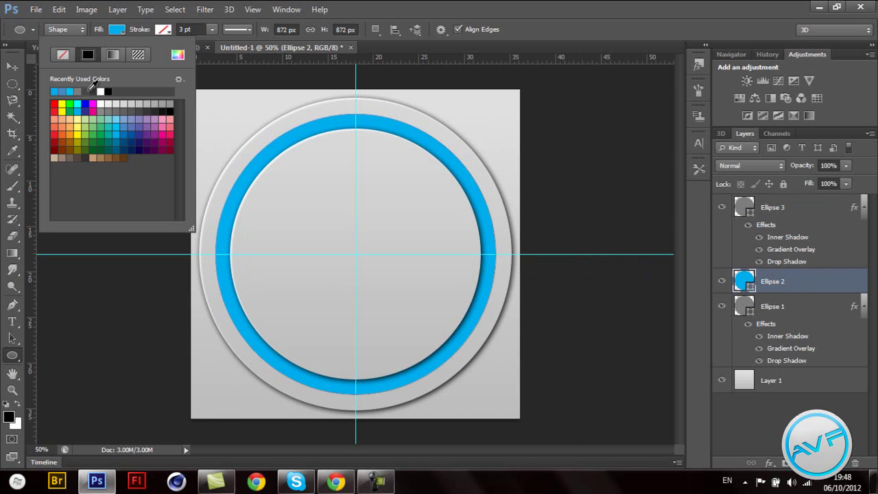
pyautogui.click(118, 31)
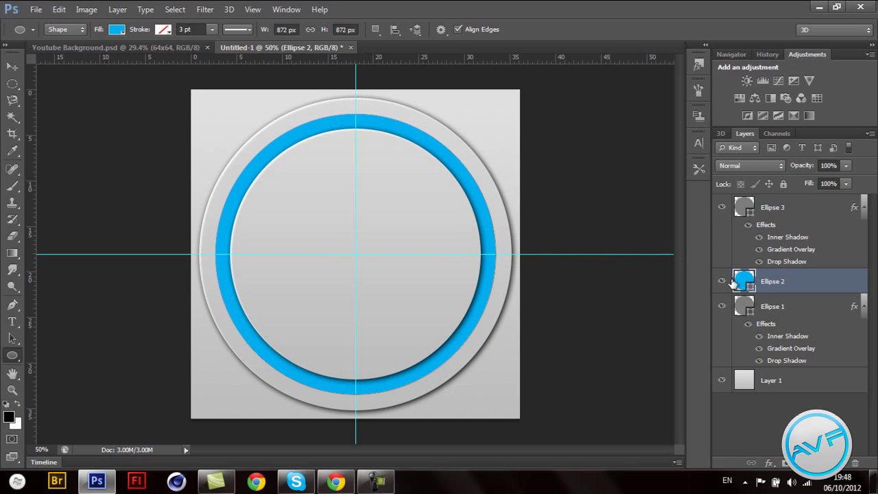
# - Select the Ellipse 3 layer and activate the Horizontal Type Mask Tool
pyautogui.click(785, 207)
pyautogui.click(13, 84)
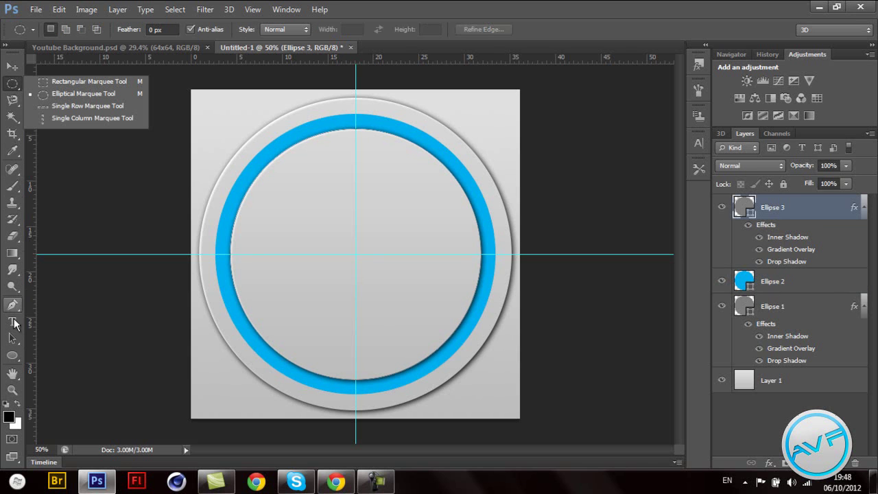
pyautogui.click(13, 328)
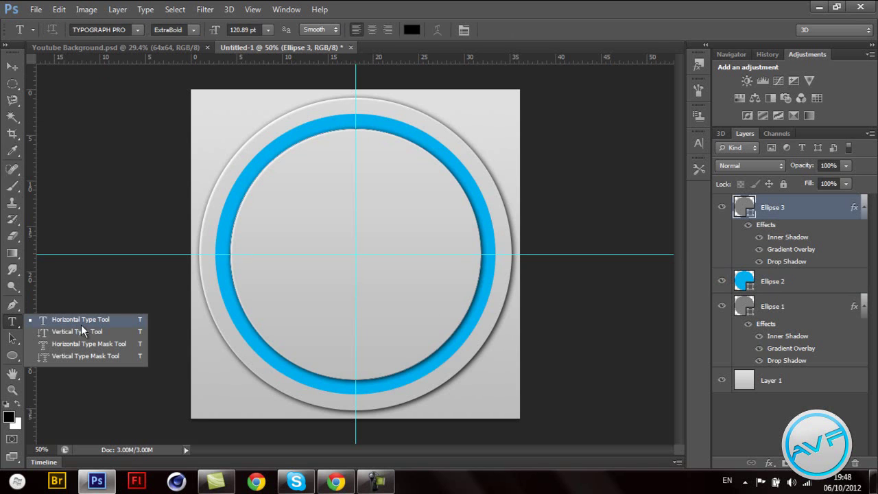
pyautogui.click(128, 345)
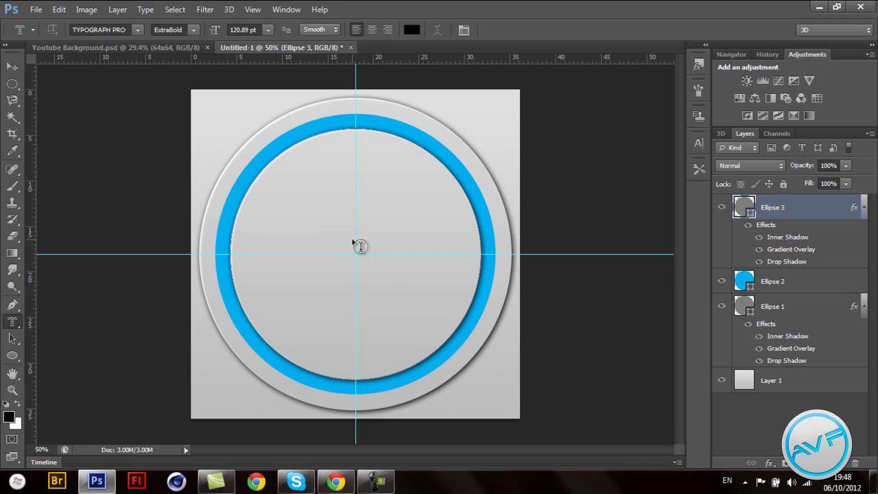
pyautogui.click(376, 480)
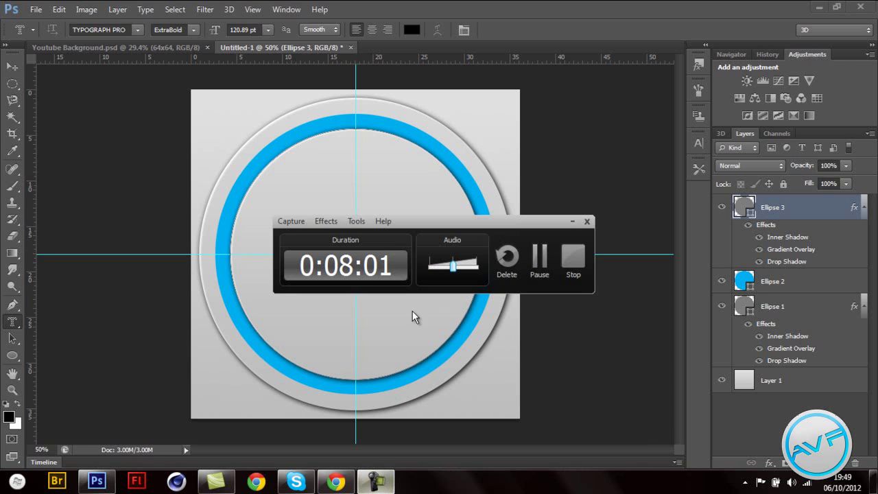
pyautogui.click(541, 259)
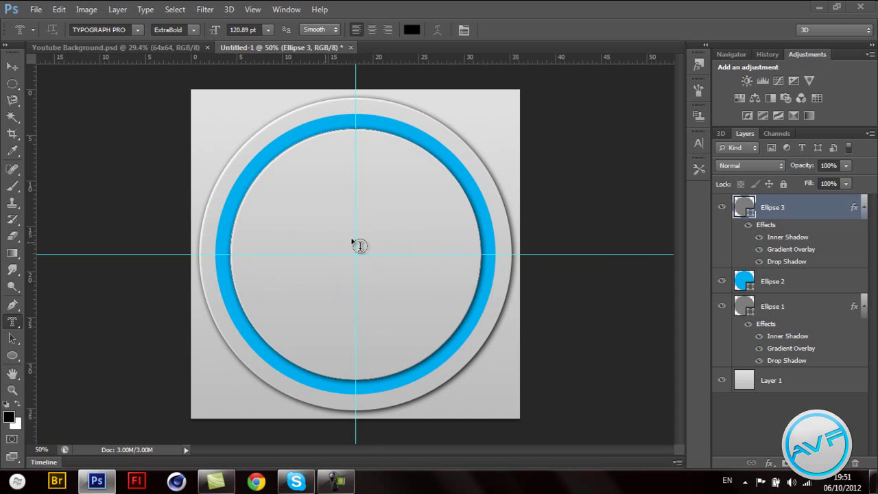
pyautogui.click(426, 252)
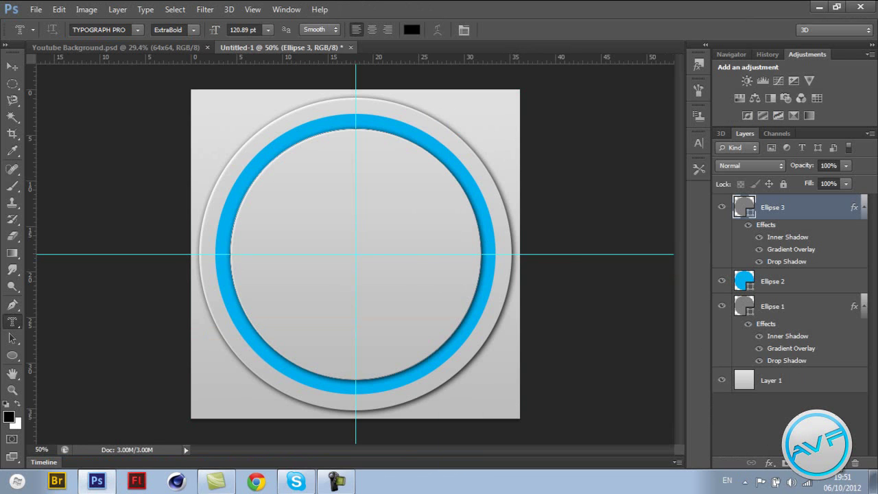
# - Create a new layer above Ellipse 3 and enter the type mask text "AVP" starting at the circle's centre
pyautogui.click(842, 464)
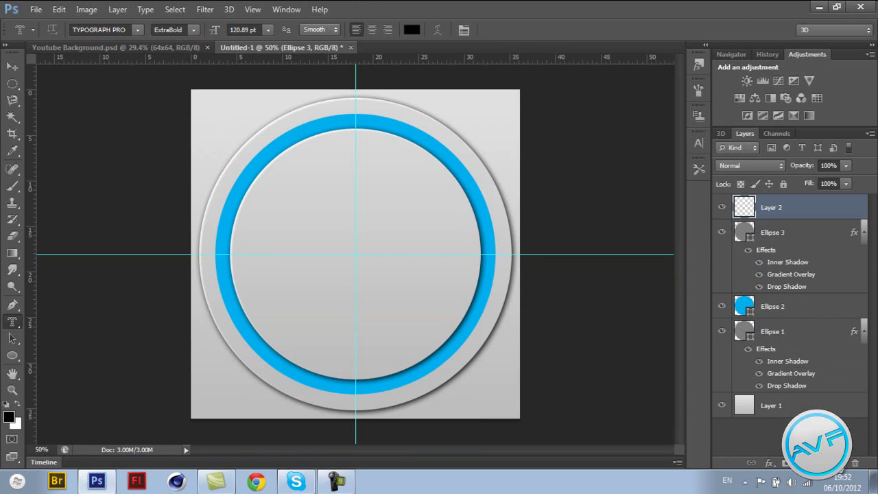
pyautogui.click(356, 246)
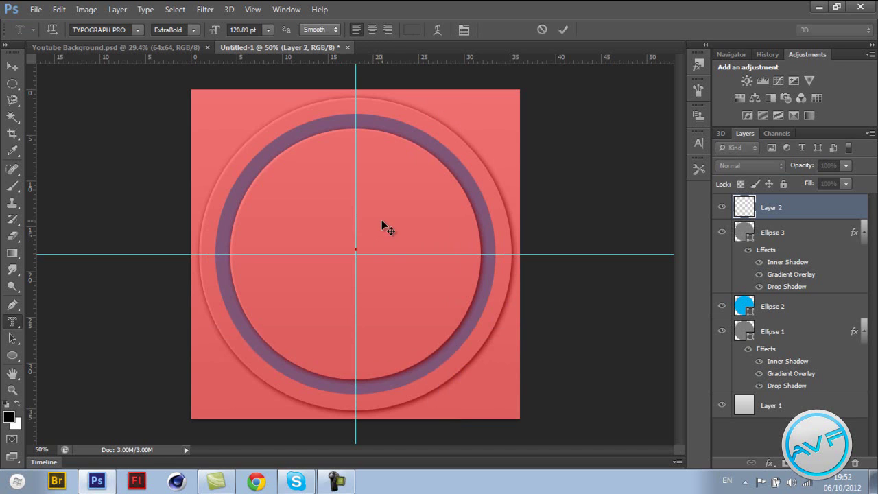
pyautogui.write('A')
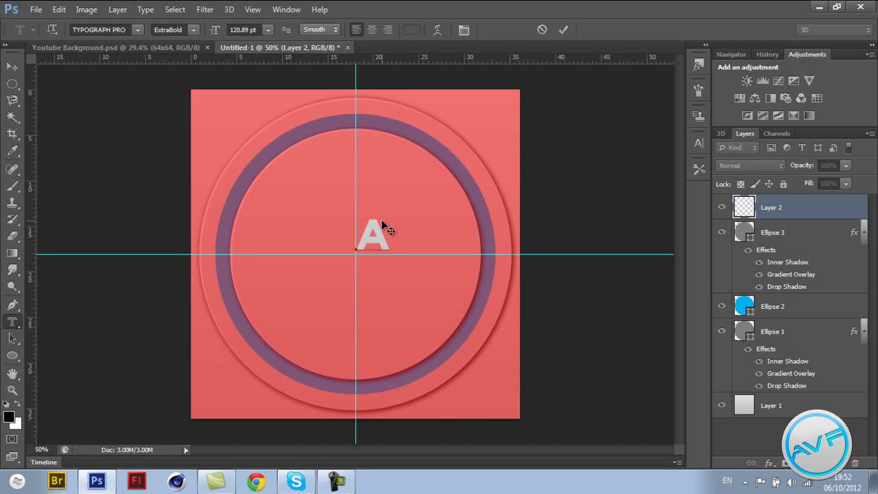
pyautogui.write('VP')
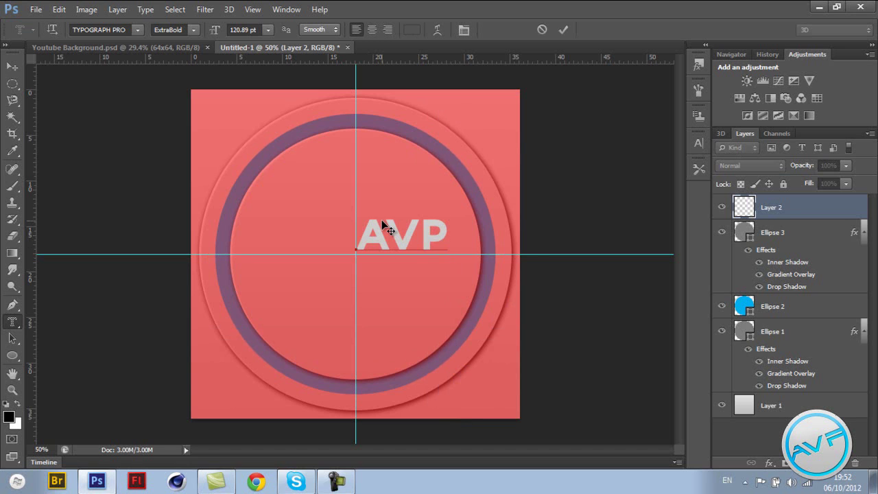
# - Change the font of the whole AVP mask text to Dodger
pyautogui.hotkey('ctrl', 'a')
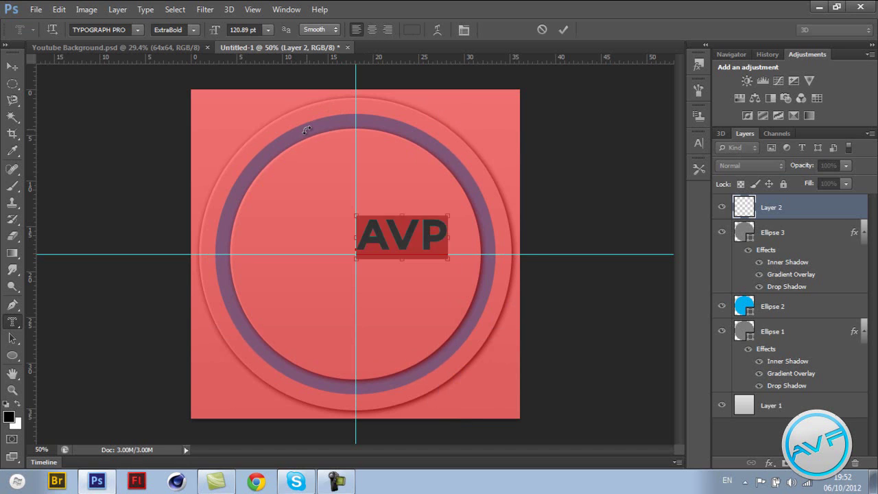
pyautogui.click(137, 32)
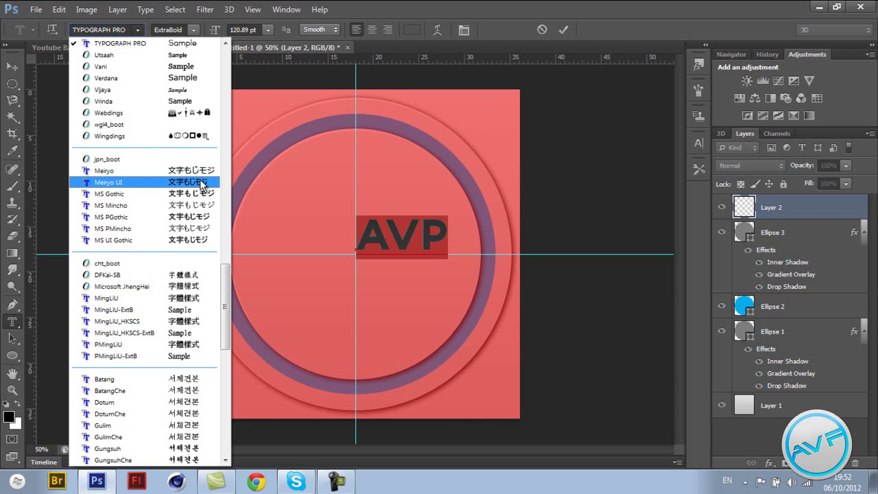
pyautogui.moveTo(230, 287); pyautogui.dragTo(220, 89)
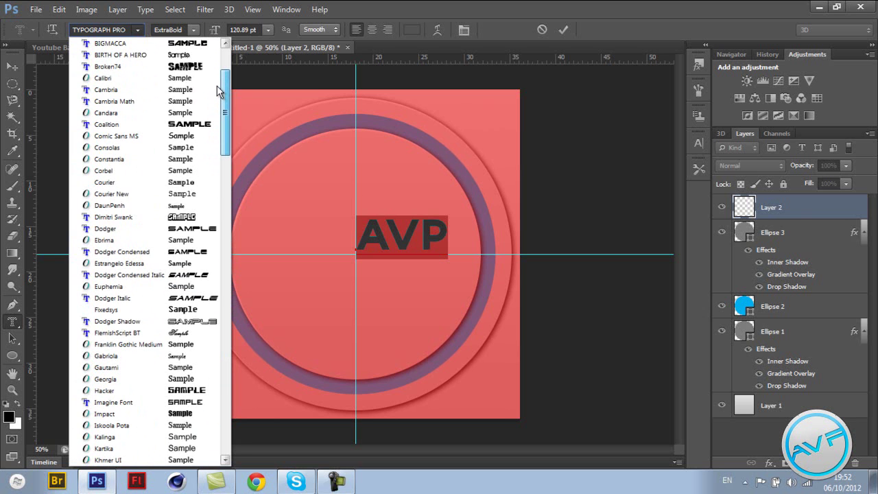
pyautogui.click(181, 230)
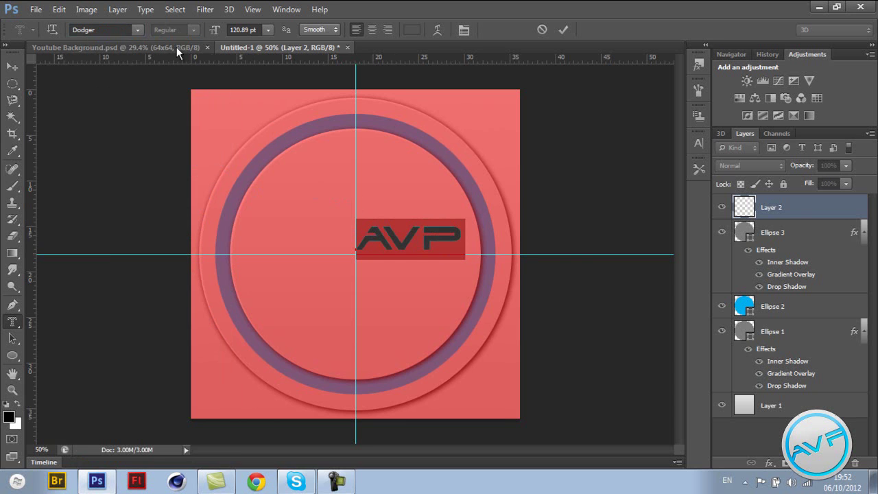
# - Enlarge the AVP mask text to 308.89 pt and reposition it across the middle of the inner circle
pyautogui.moveTo(213, 32); pyautogui.dragTo(297, 41)
pyautogui.moveTo(373, 291); pyautogui.dragTo(268, 313)
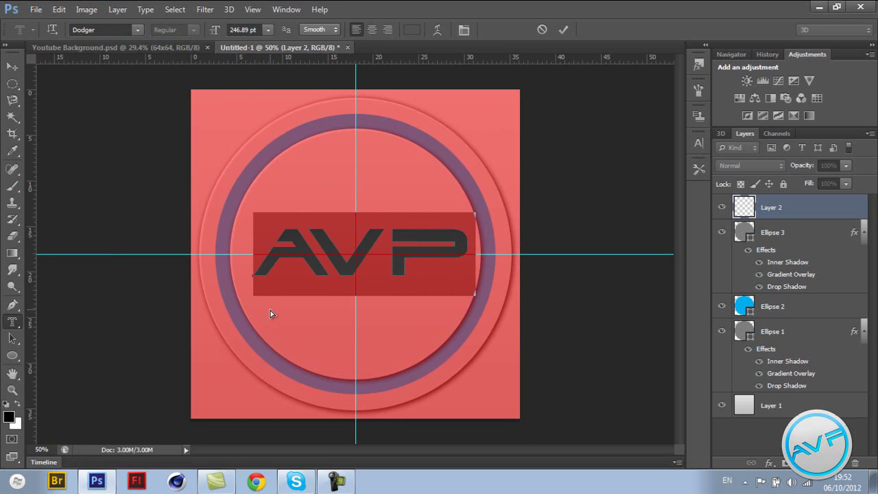
pyautogui.click(233, 31)
pyautogui.scroll(20, 234, 31)
pyautogui.scroll(8, 233, 33)
pyautogui.click(346, 247)
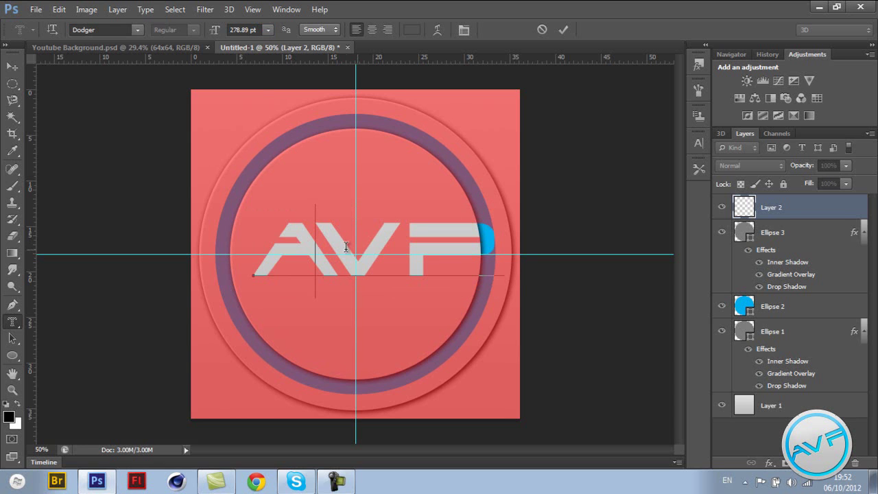
pyautogui.moveTo(349, 321); pyautogui.dragTo(355, 318)
pyautogui.hotkey('ctrl', 'a')
pyautogui.moveTo(215, 33); pyautogui.dragTo(234, 35)
pyautogui.moveTo(367, 329); pyautogui.dragTo(352, 320)
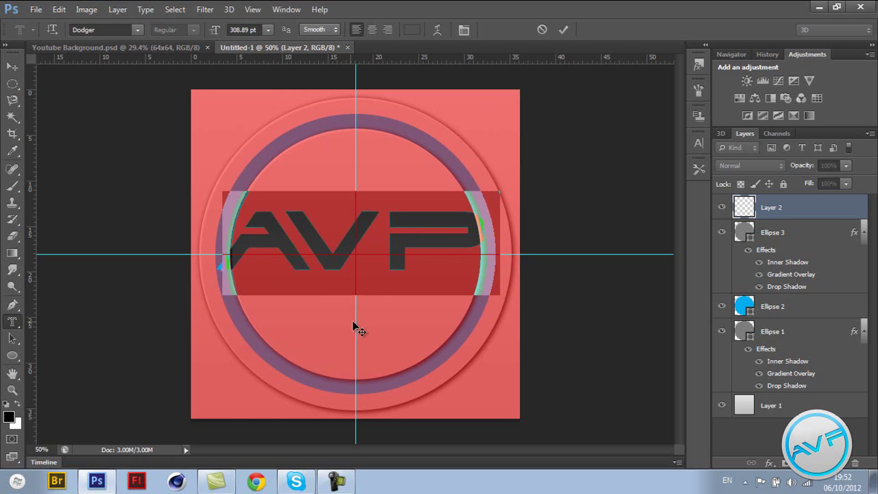
# - Enlarge the whole AVP mask text to 320.89 pt and reposition it across the middle of the inner circle
pyautogui.moveTo(212, 33); pyautogui.dragTo(221, 34)
pyautogui.click(348, 269)
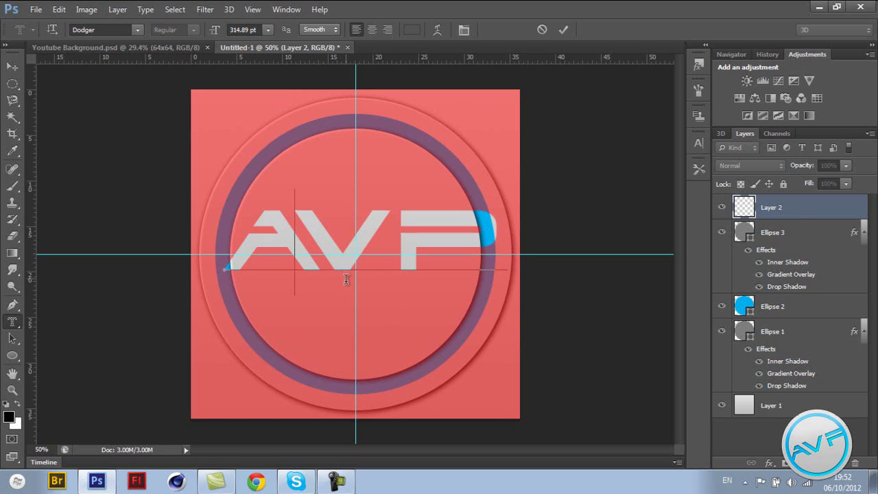
pyautogui.doubleClick(347, 277)
pyautogui.hotkey('alt', 'Left')
pyautogui.hotkey('alt', 'Left')
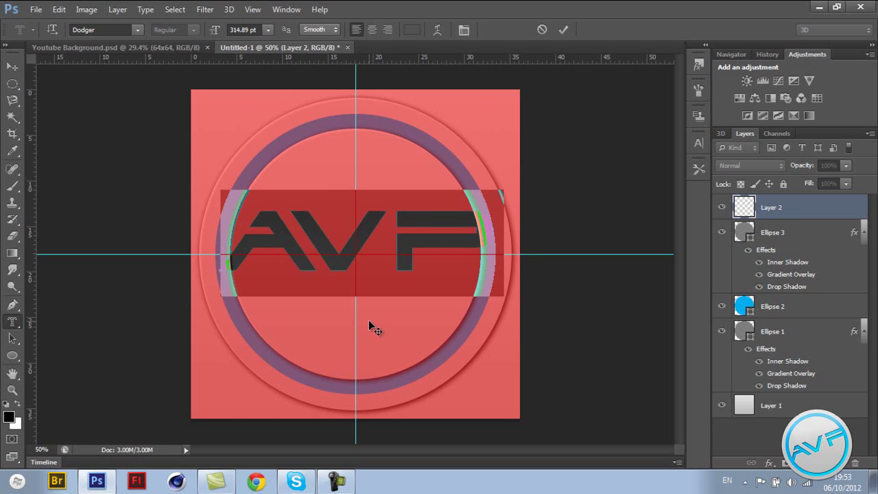
pyautogui.moveTo(215, 32); pyautogui.dragTo(219, 33)
pyautogui.hotkey('alt', 'Left')
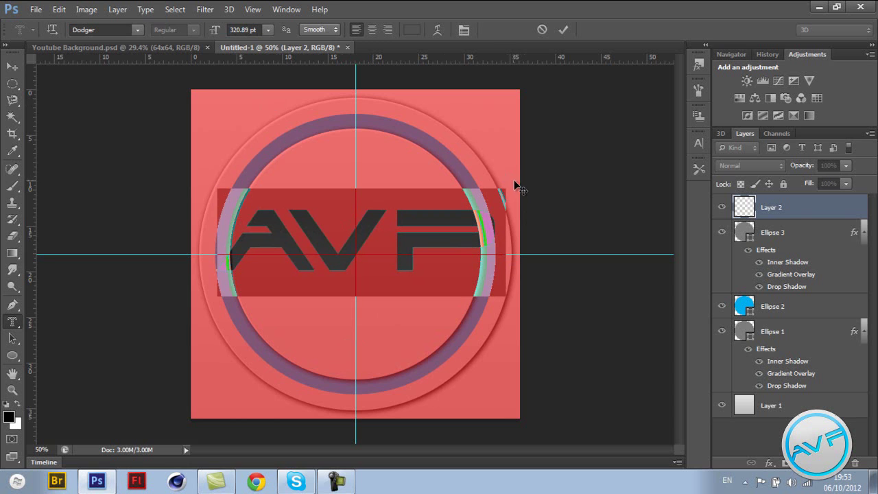
# - Tilt the AVP mask text counter-clockwise so it slopes upward, lower it slightly, and commit it as a selection
pyautogui.moveTo(515, 181)
pyautogui.mouseDown()
pyautogui.moveTo(516, 156)
pyautogui.moveTo(515, 164)
pyautogui.mouseUp()
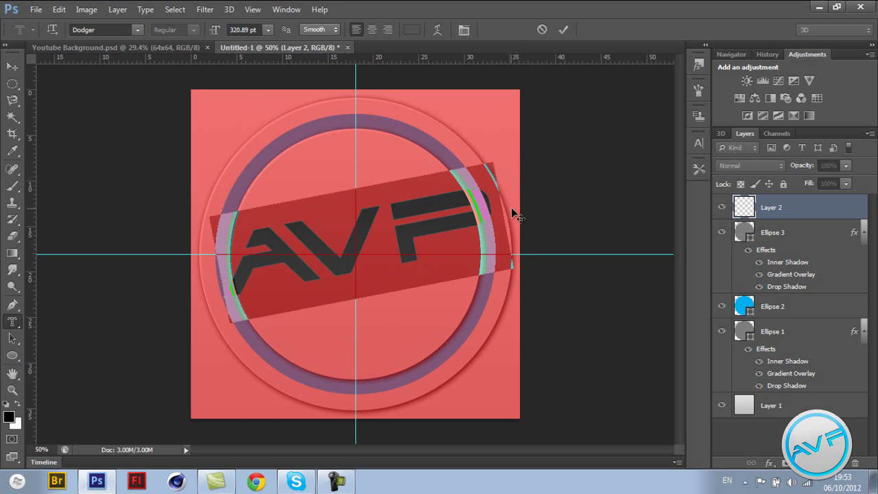
pyautogui.moveTo(445, 338); pyautogui.dragTo(431, 347)
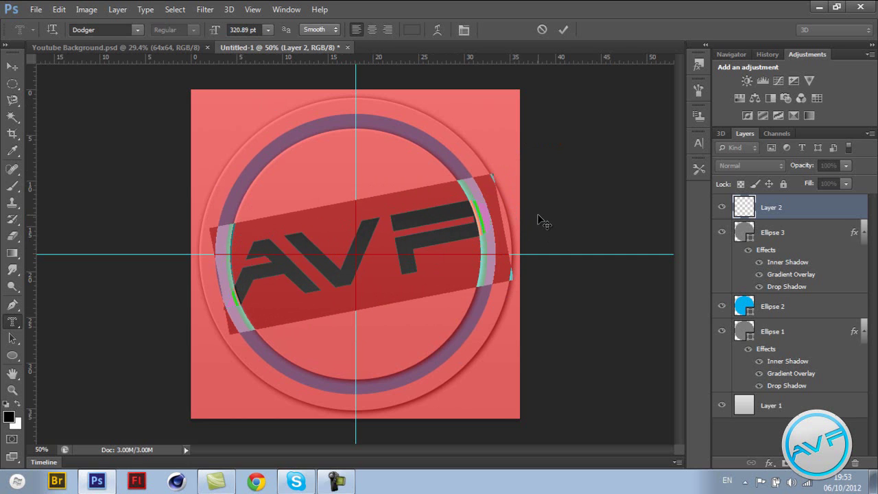
pyautogui.moveTo(510, 157); pyautogui.dragTo(506, 150)
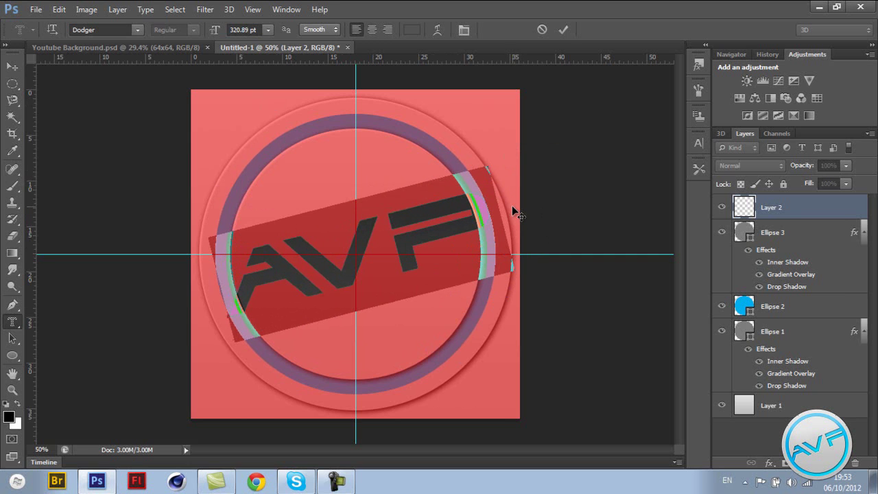
pyautogui.click(563, 31)
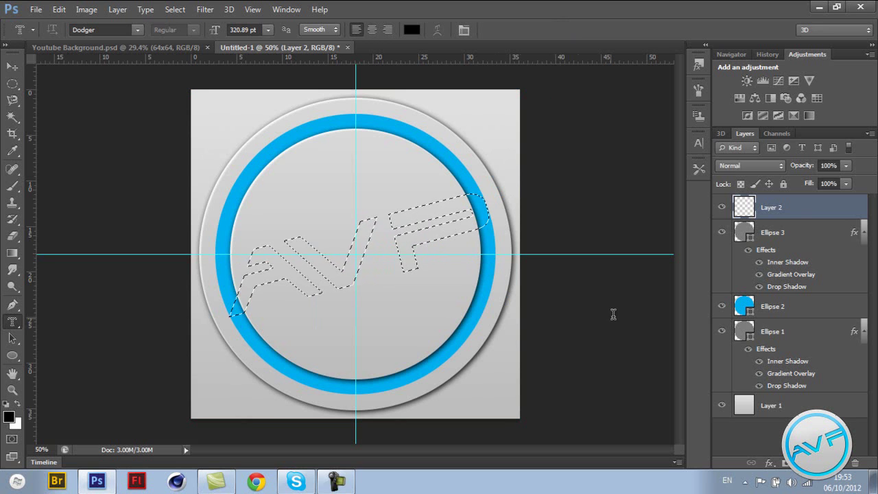
# - Try cutting the AVP selection out of Ellipse 3 with a layer mask after removing the empty Layer 2, and undo the mask
pyautogui.click(779, 233)
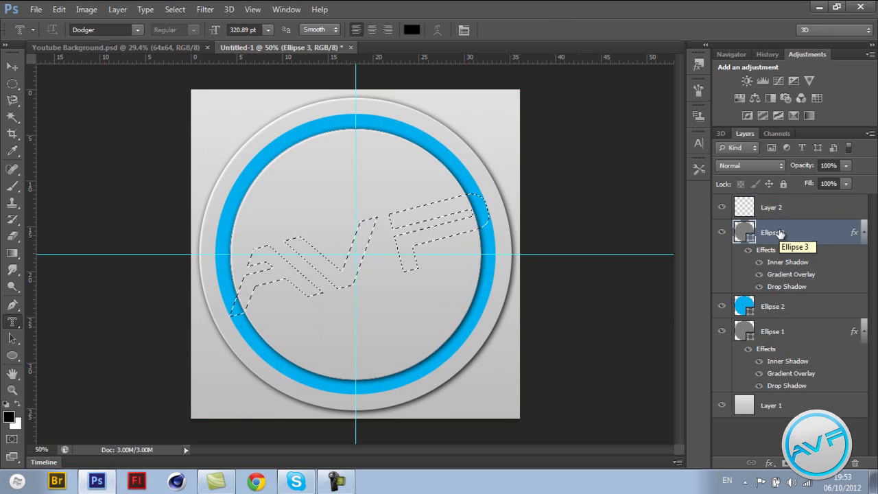
pyautogui.rightClick(374, 225)
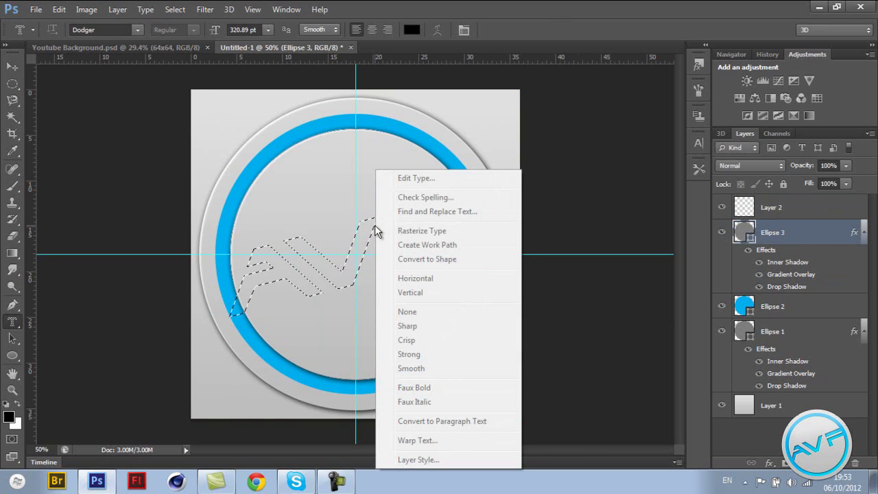
pyautogui.click(784, 193)
pyautogui.click(779, 208)
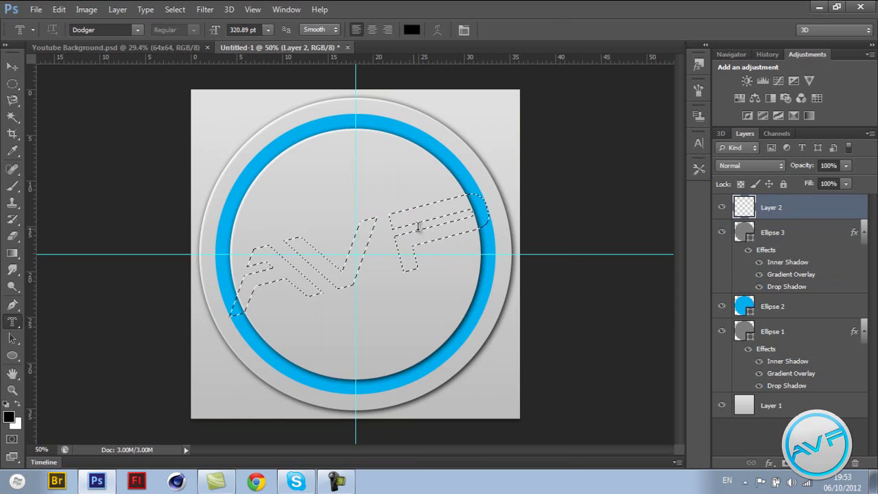
pyautogui.rightClick(422, 243)
pyautogui.click(775, 233)
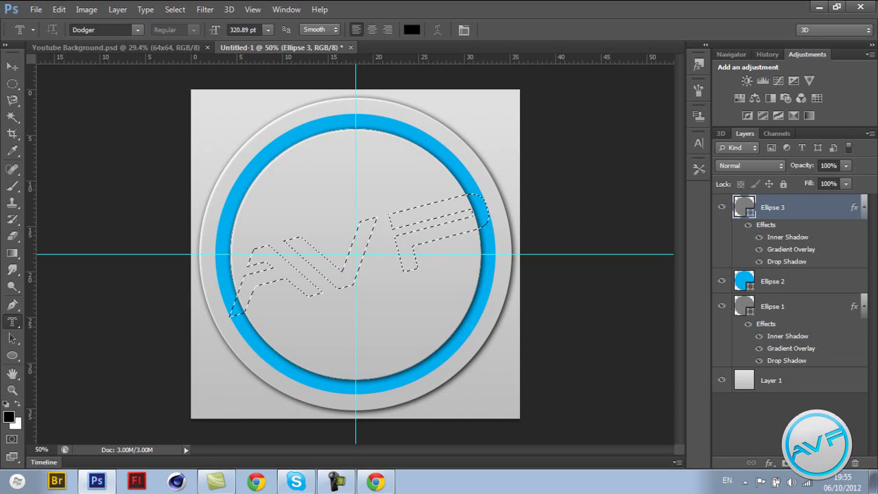
pyautogui.click(785, 464)
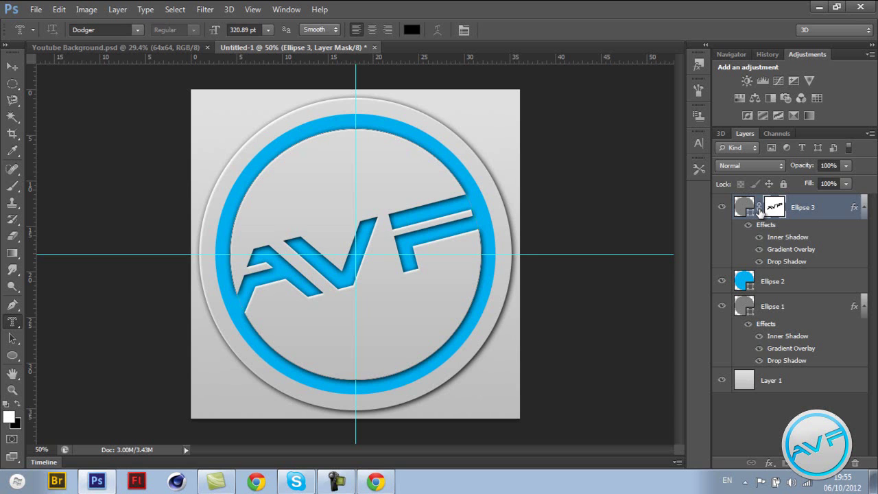
pyautogui.hotkey('ctrl', 'z')
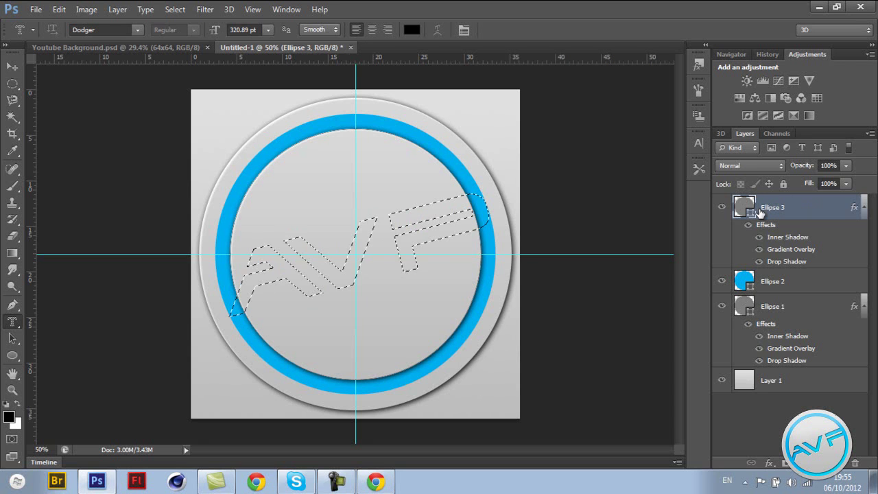
# - Replace the current selection with new mask text "AVP" on a new layer above Ellipse 3, placed across the inner circle
pyautogui.hotkey('ctrl', 'shift', 'alt', 'n')
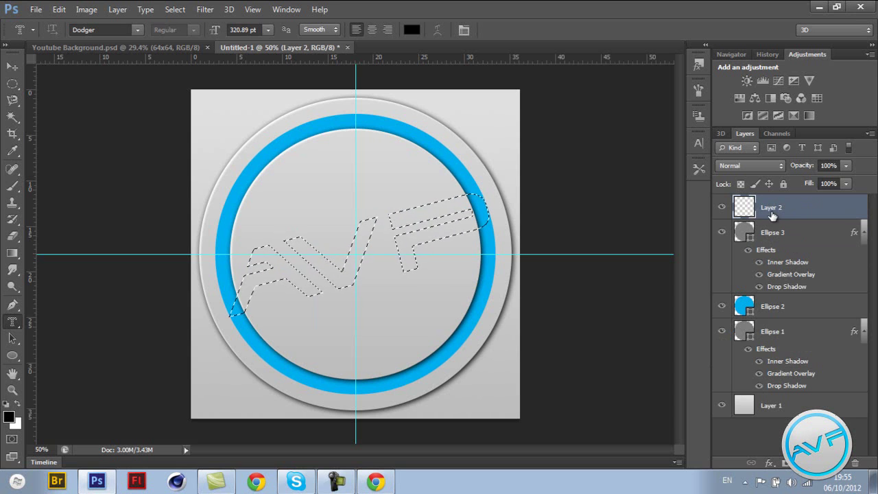
pyautogui.hotkey('ctrl', 'd')
pyautogui.moveTo(766, 212)
pyautogui.mouseDown()
pyautogui.moveTo(825, 308)
pyautogui.moveTo(770, 225)
pyautogui.moveTo(775, 211)
pyautogui.mouseUp()
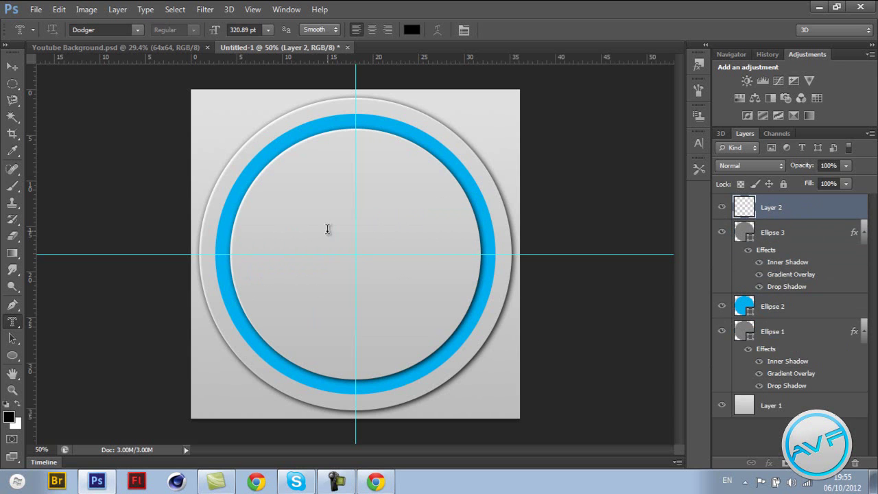
pyautogui.click(325, 251)
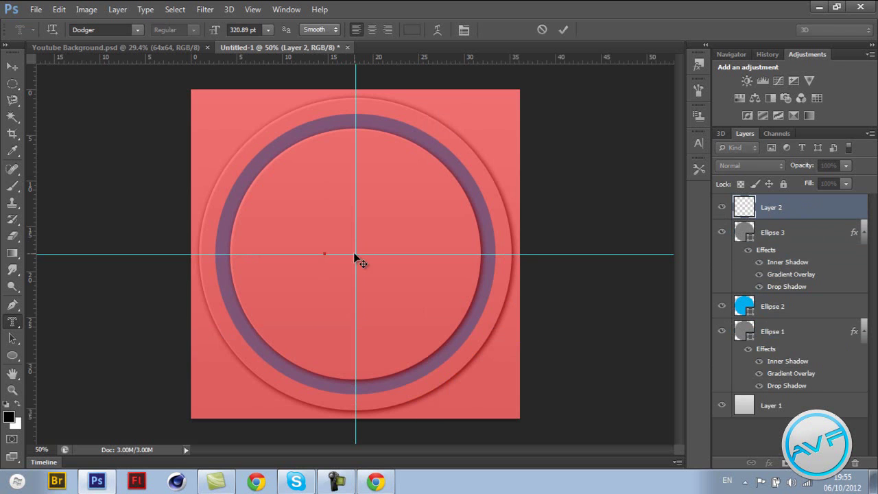
pyautogui.write('AVF')
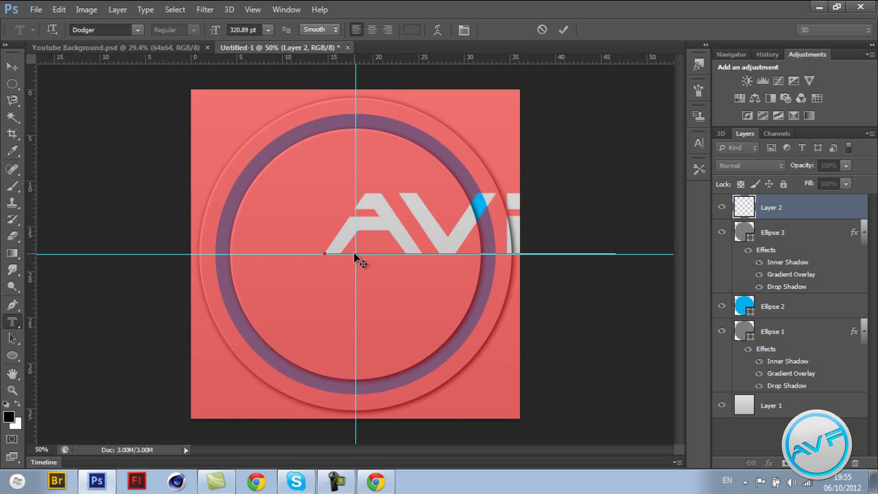
pyautogui.moveTo(287, 334); pyautogui.dragTo(304, 320)
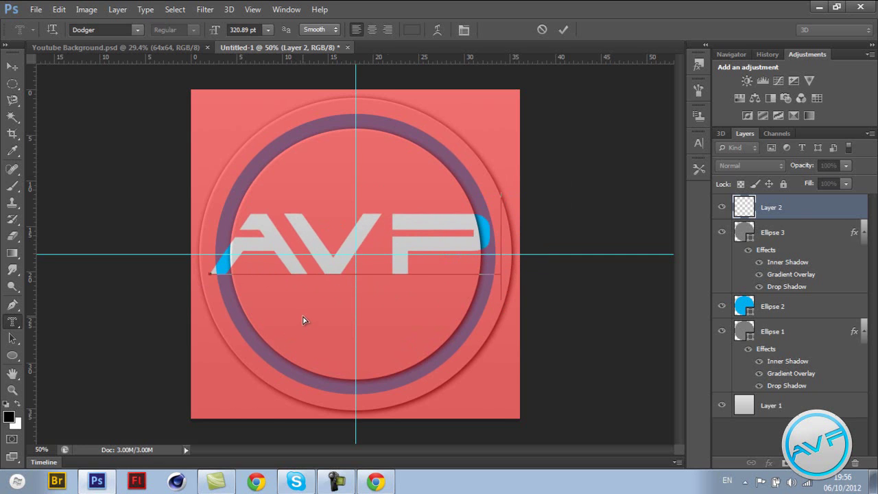
# - Enlarge the AVP mask text to 326.89 pt and rotate it about 22° counter-clockwise, committing it as a selection
pyautogui.moveTo(215, 33); pyautogui.dragTo(222, 33)
pyautogui.hotkey('ctrl', 'a')
pyautogui.moveTo(214, 35); pyautogui.dragTo(216, 31)
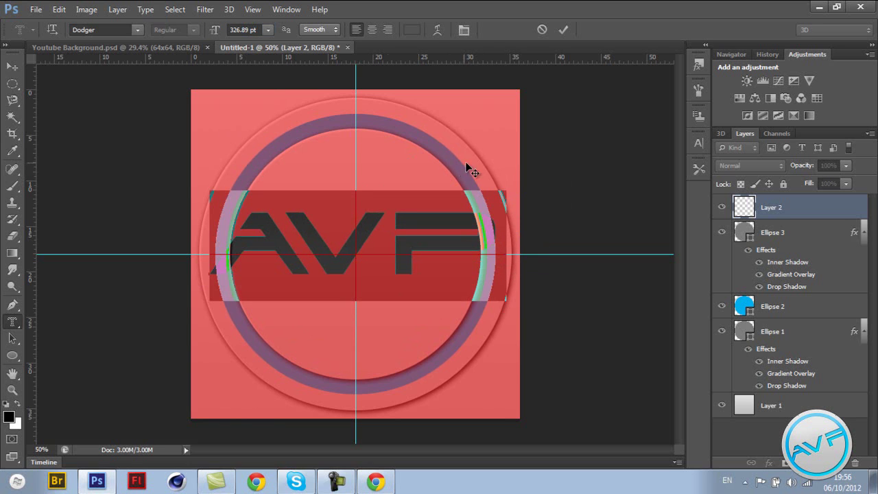
pyautogui.press('ctrl')
pyautogui.moveTo(516, 186); pyautogui.dragTo(482, 132)
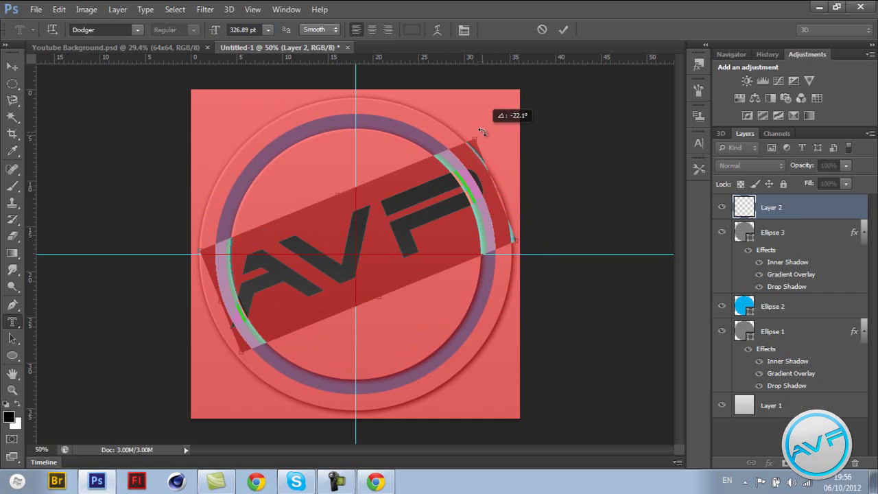
pyautogui.click(564, 30)
# - Delete Layer 2 above Ellipse 3 while keeping the AVP selection active
pyautogui.click(739, 245)
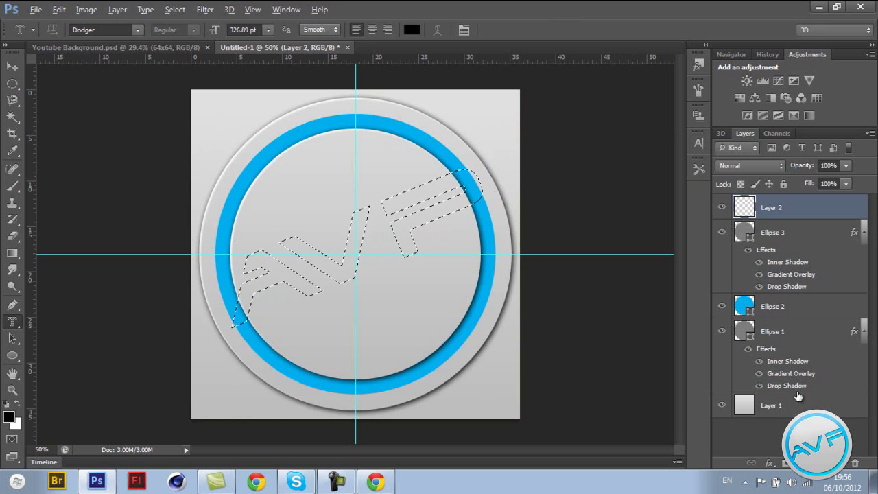
pyautogui.click(785, 463)
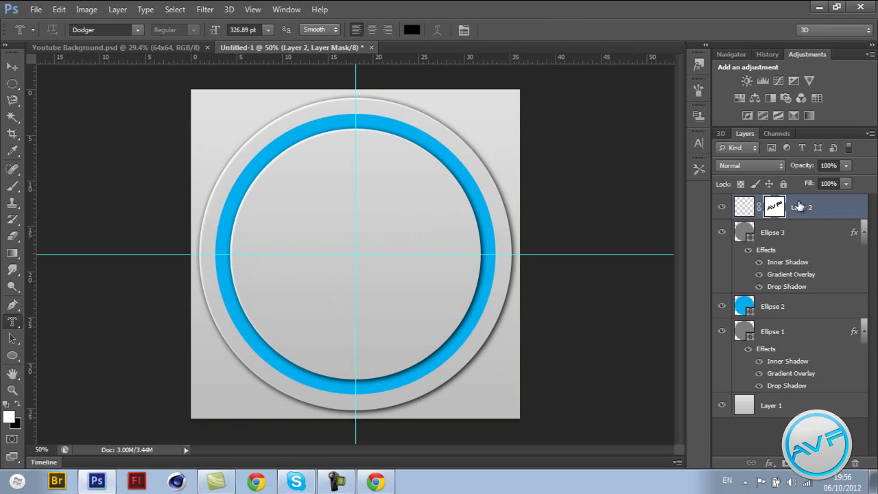
pyautogui.keyDown('ctrl'); pyautogui.click(785, 208); pyautogui.keyUp('ctrl')
pyautogui.moveTo(785, 208); pyautogui.dragTo(856, 464)
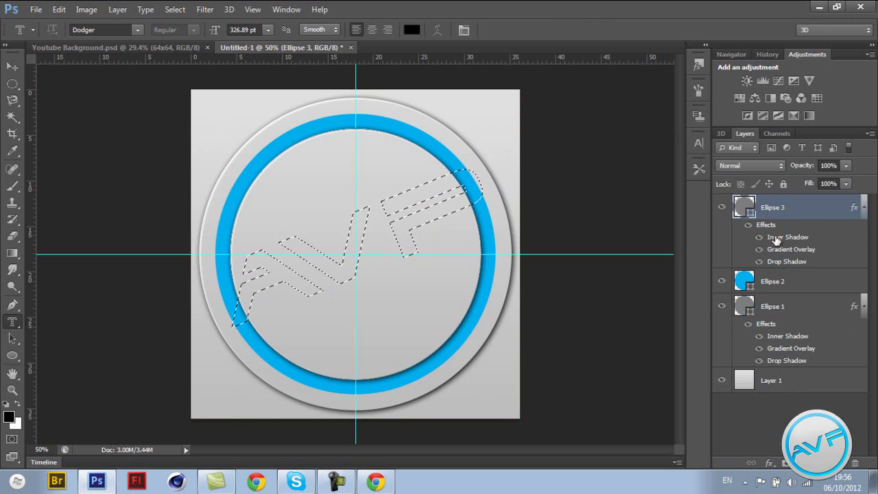
# - Cut the AVP selection out of Ellipse 3 with a layer mask and shift the unlinked mask slightly right and down
pyautogui.click(786, 464)
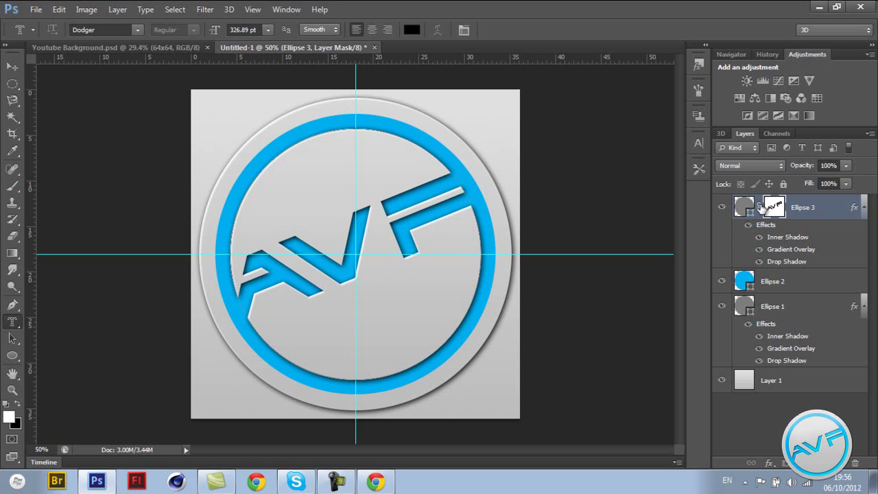
pyautogui.click(12, 66)
pyautogui.moveTo(342, 264)
pyautogui.mouseDown()
pyautogui.moveTo(365, 262)
pyautogui.moveTo(351, 271)
pyautogui.moveTo(347, 264)
pyautogui.mouseUp()
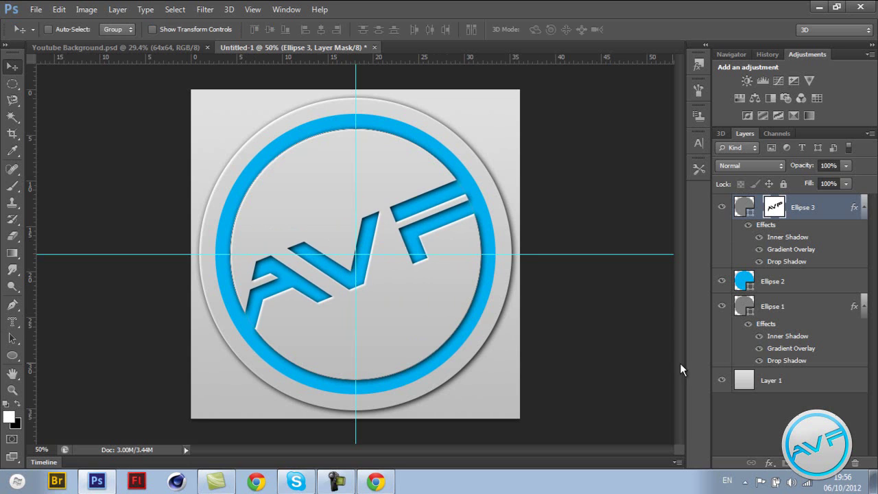
# - With the Ellipse 2 layer selected, remove both centre guides from the canvas and hide the rulers
pyautogui.click(770, 282)
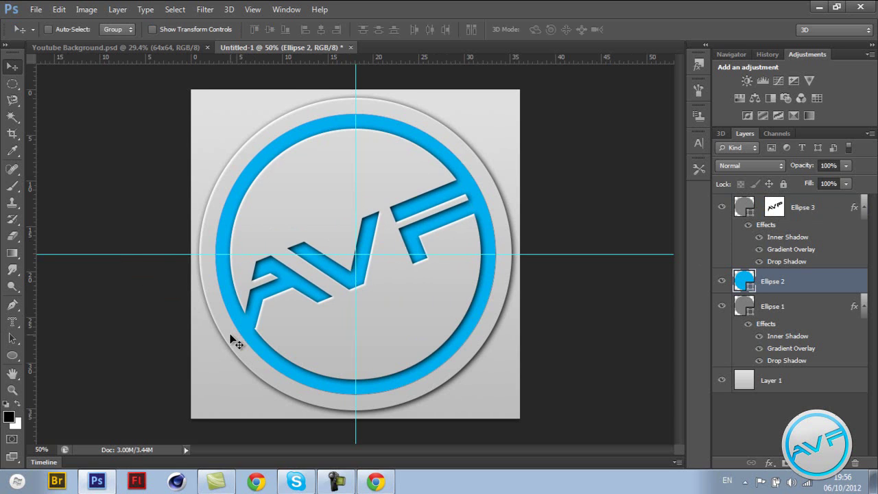
pyautogui.hotkey('ctrl', 'r')
pyautogui.hotkey('ctrl', 'r')
pyautogui.moveTo(28, 259)
pyautogui.mouseDown()
pyautogui.moveTo(163, 263)
pyautogui.moveTo(34, 268)
pyautogui.mouseUp()
pyautogui.moveTo(355, 222); pyautogui.dragTo(31, 240)
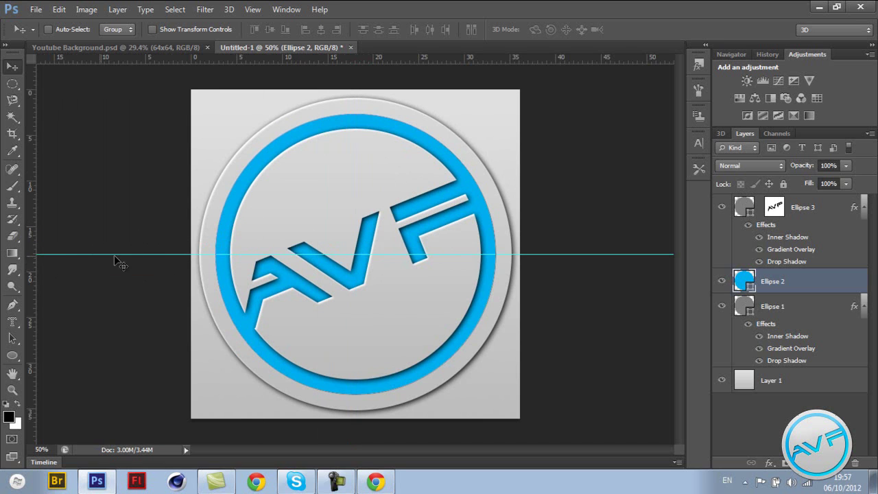
pyautogui.moveTo(325, 253); pyautogui.dragTo(330, 54)
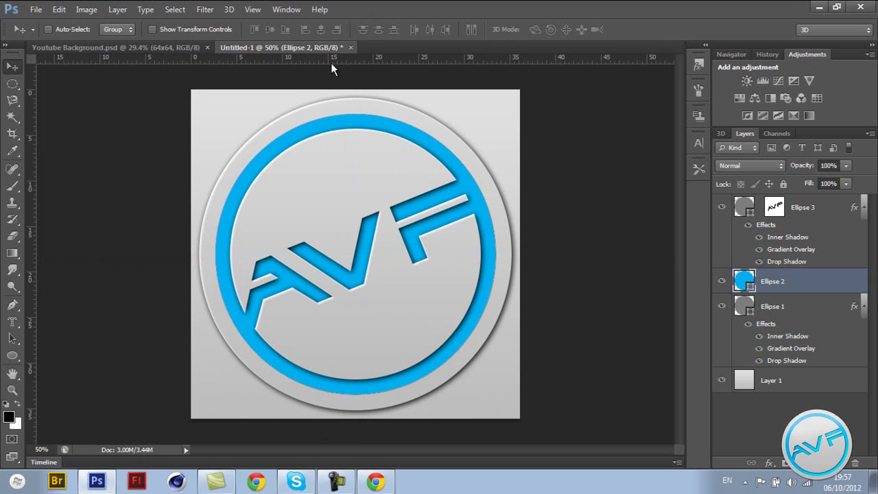
pyautogui.hotkey('ctrl', 'r')
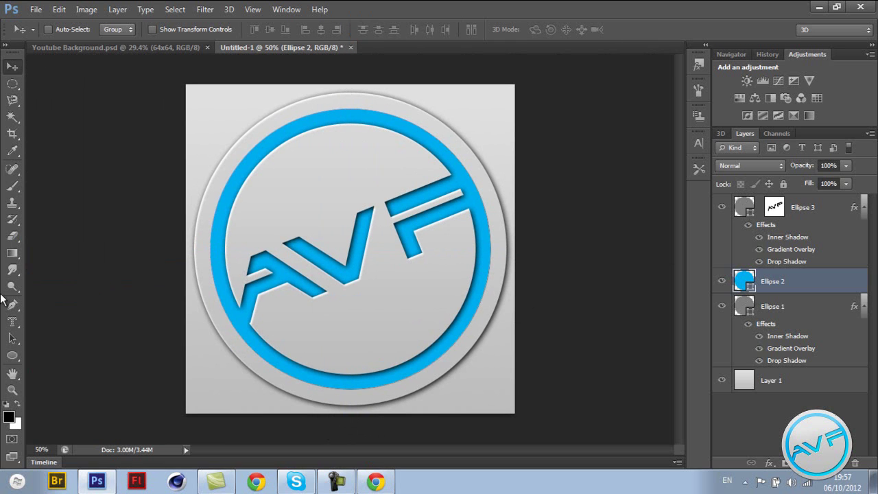
# - Rasterize the Ellipse 2 shape and fade out its lower-right part with a 500 px eraser at 0% hardness
pyautogui.click(12, 236)
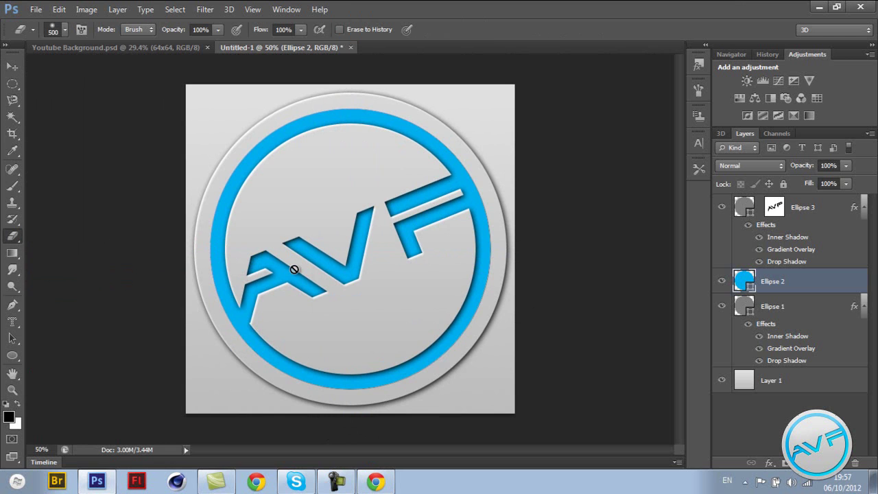
pyautogui.click(351, 260)
pyautogui.click(405, 188)
pyautogui.rightClick(367, 262)
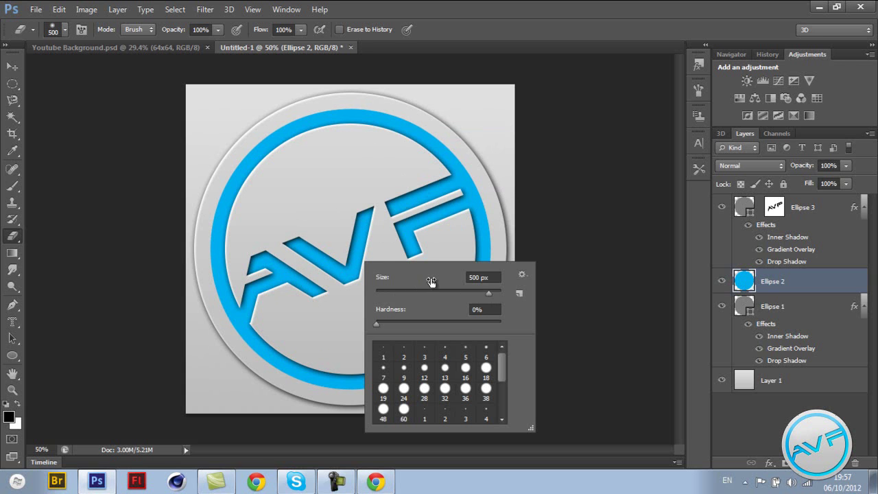
pyautogui.press('Return')
pyautogui.click(16, 404)
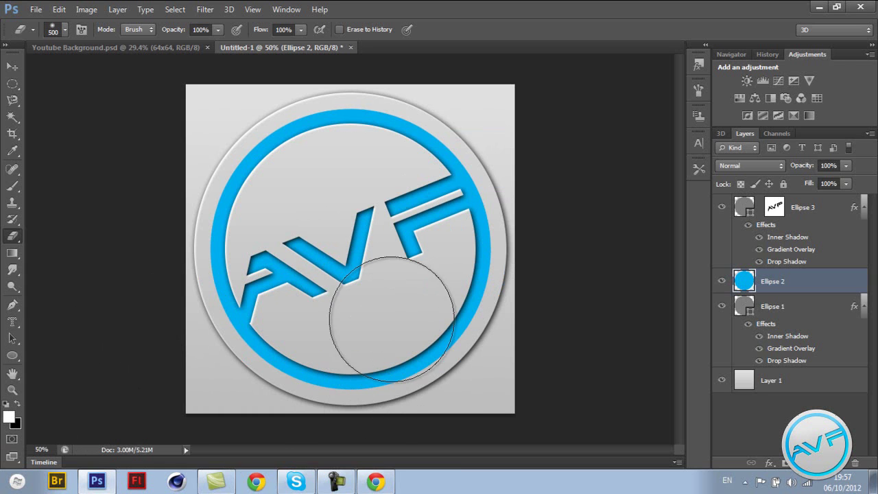
pyautogui.moveTo(401, 298)
pyautogui.mouseDown()
pyautogui.moveTo(429, 375)
pyautogui.moveTo(372, 398)
pyautogui.moveTo(385, 361)
pyautogui.moveTo(554, 362)
pyautogui.mouseUp()
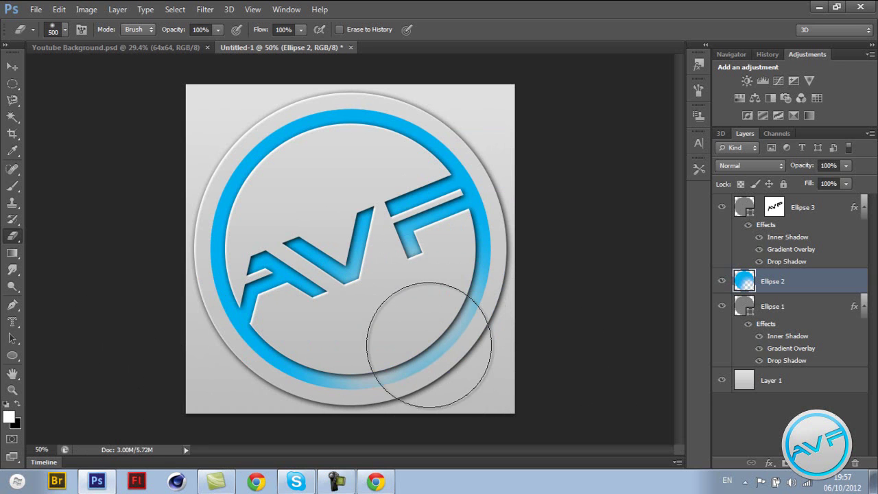
# - Set the blend mode of the Ellipse 2 layer to Overlay
pyautogui.click(776, 164)
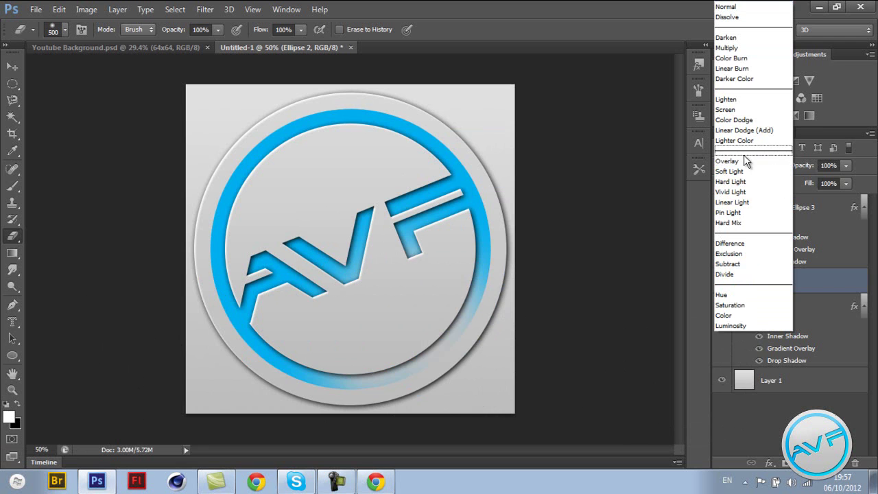
pyautogui.click(737, 160)
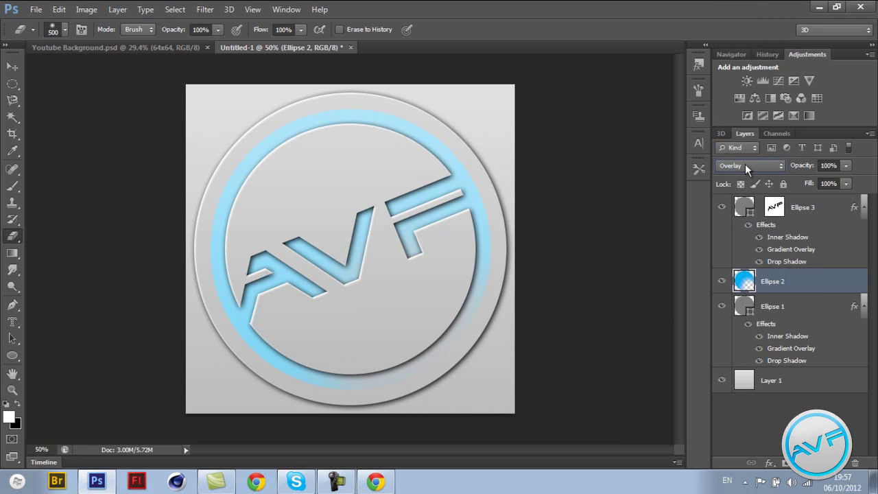
# - Try the Screen blend mode on Ellipse 2, and undo it together with the Overlay mode and all the eraser fading
pyautogui.click(763, 168)
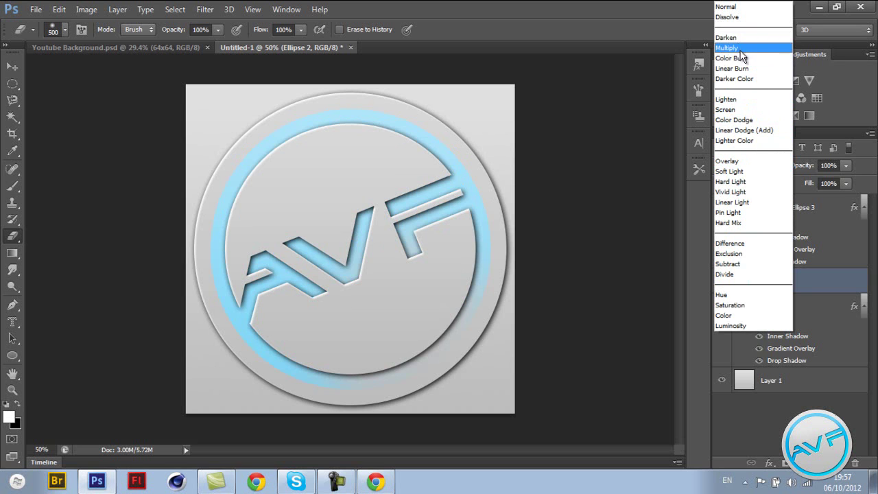
pyautogui.click(745, 111)
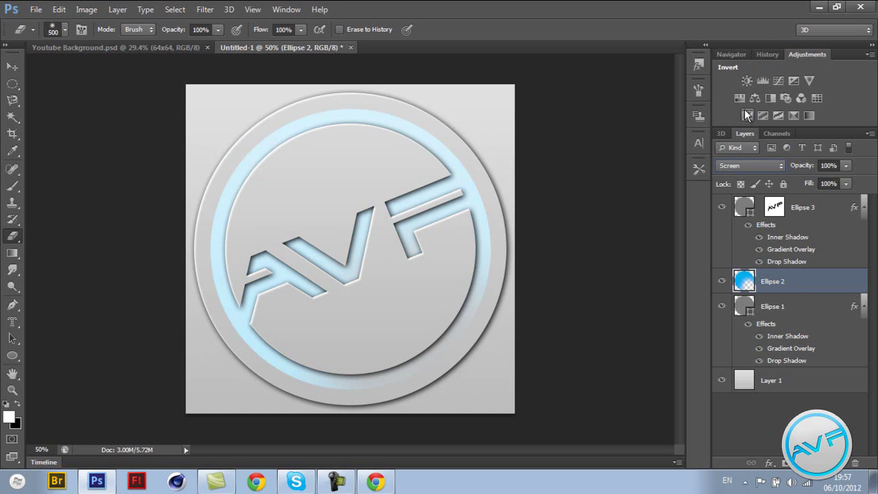
pyautogui.hotkey('ctrl', 'z')
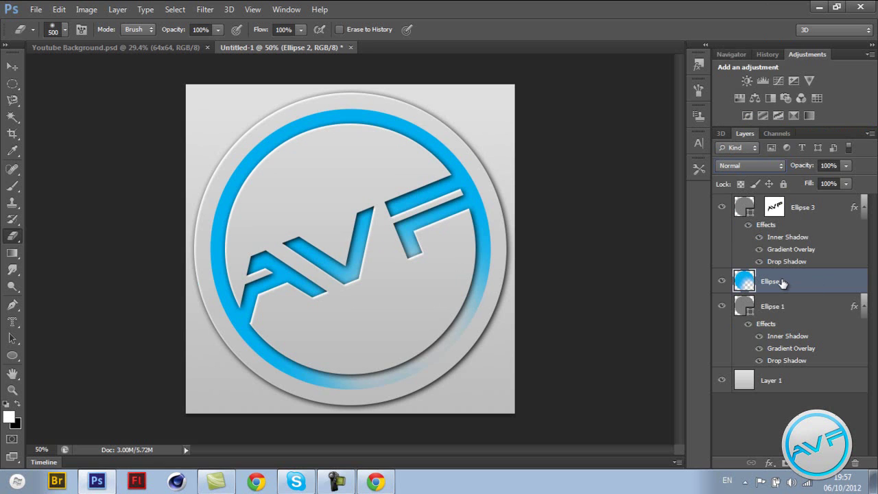
pyautogui.hotkey('ctrl', 'alt', 'z')
pyautogui.hotkey('ctrl', 'alt', 'z')
pyautogui.hotkey('ctrl', 'alt', 'z')
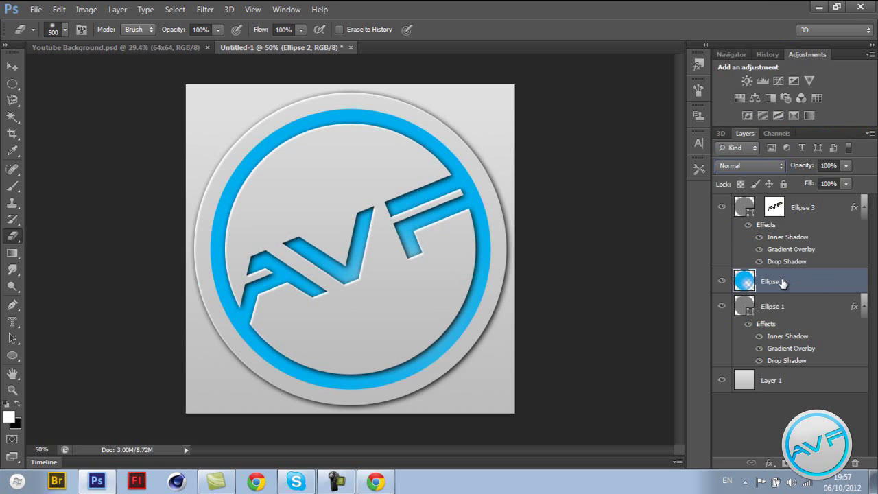
pyautogui.hotkey('ctrl', 'alt', 'z')
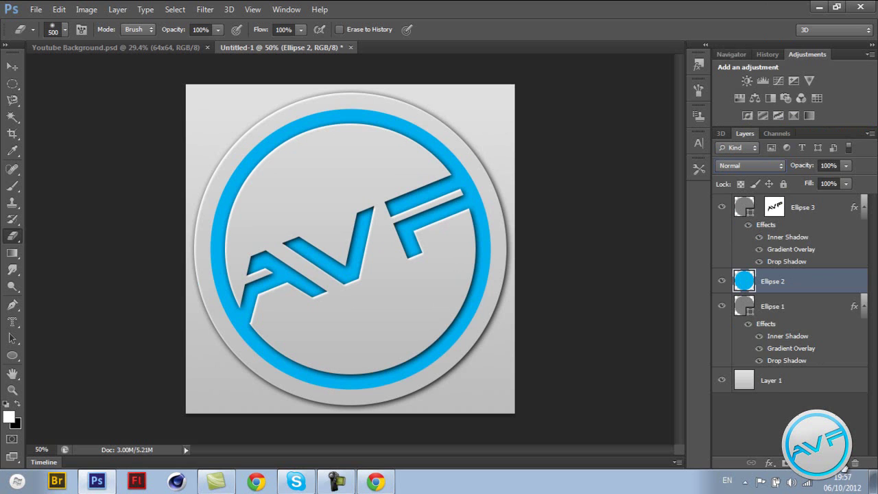
# - Add a new layer above Ellipse 2 and set the brush to 500 px with 0% hardness
pyautogui.hotkey('ctrl', 'shift', 'alt', 'n')
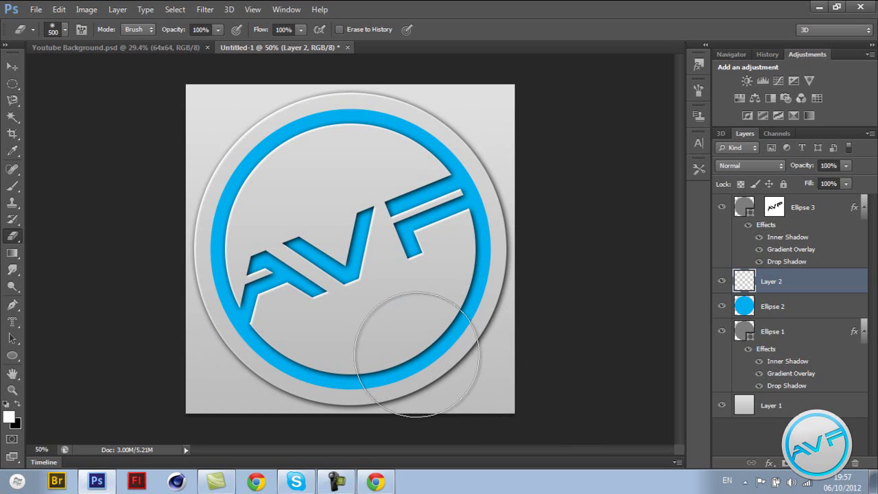
pyautogui.click(12, 186)
pyautogui.rightClick(383, 273)
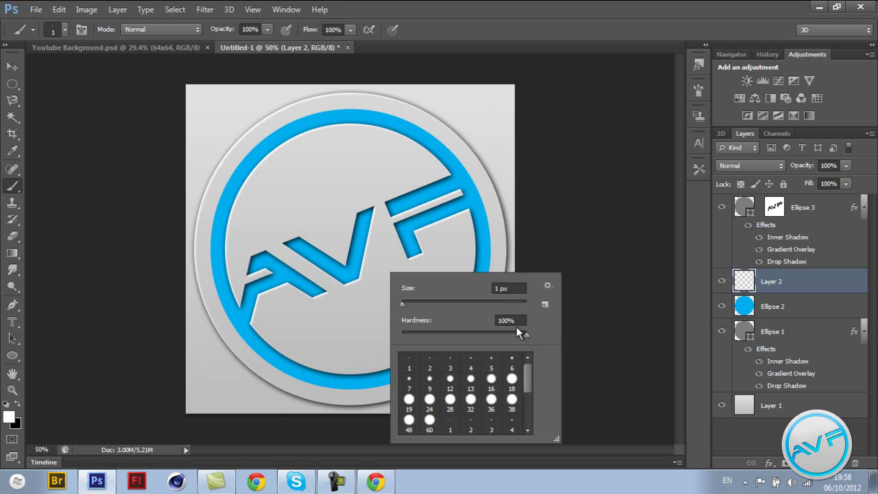
pyautogui.click(500, 288)
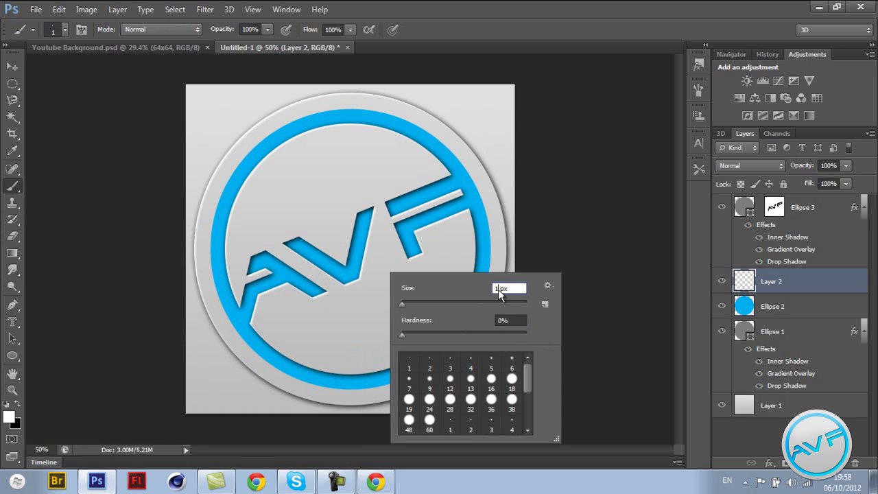
pyautogui.press('BackSpace')
pyautogui.write('500')
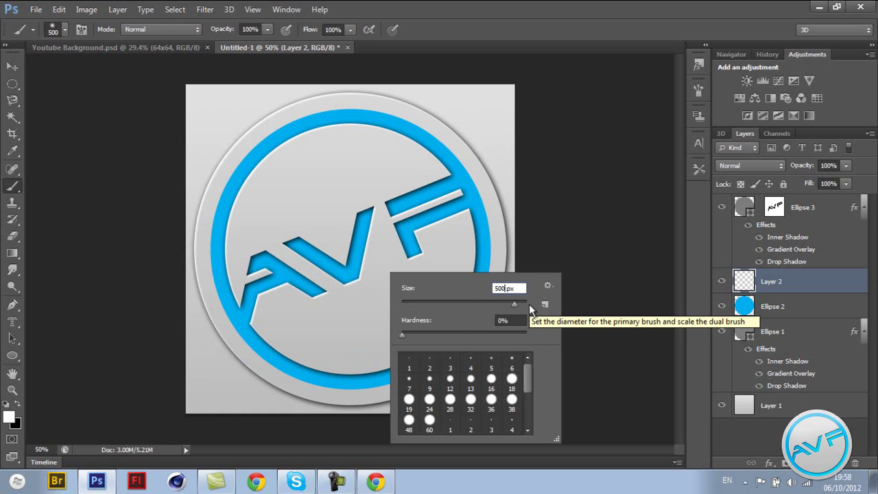
pyautogui.press('Return')
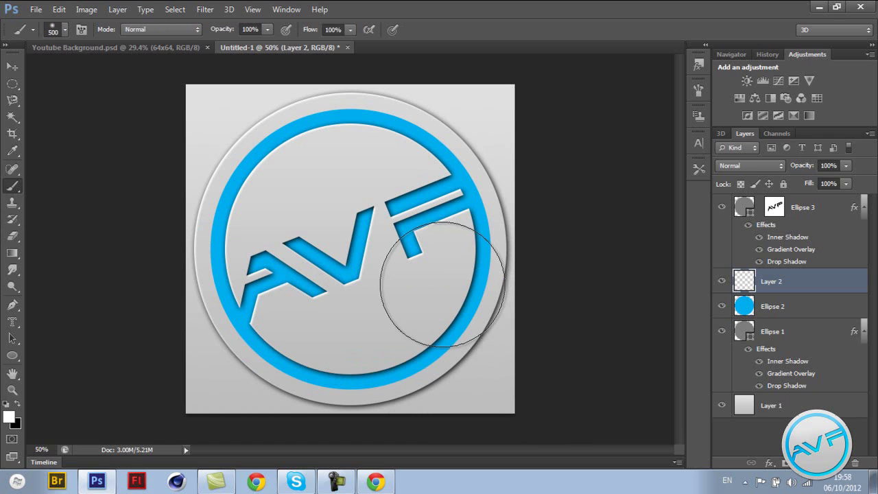
# - Try a soft white glow over the lower-right part of the logo on Layer 2, blended as Overlay at 78% opacity
pyautogui.moveTo(430, 304)
pyautogui.mouseDown()
pyautogui.moveTo(387, 345)
pyautogui.moveTo(397, 292)
pyautogui.moveTo(521, 336)
pyautogui.moveTo(471, 323)
pyautogui.moveTo(399, 333)
pyautogui.moveTo(453, 339)
pyautogui.mouseUp()
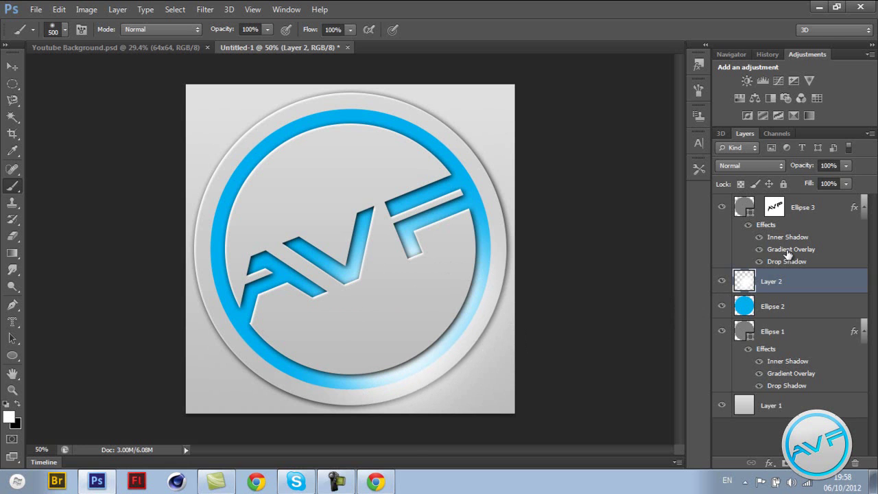
pyautogui.click(774, 165)
pyautogui.click(745, 162)
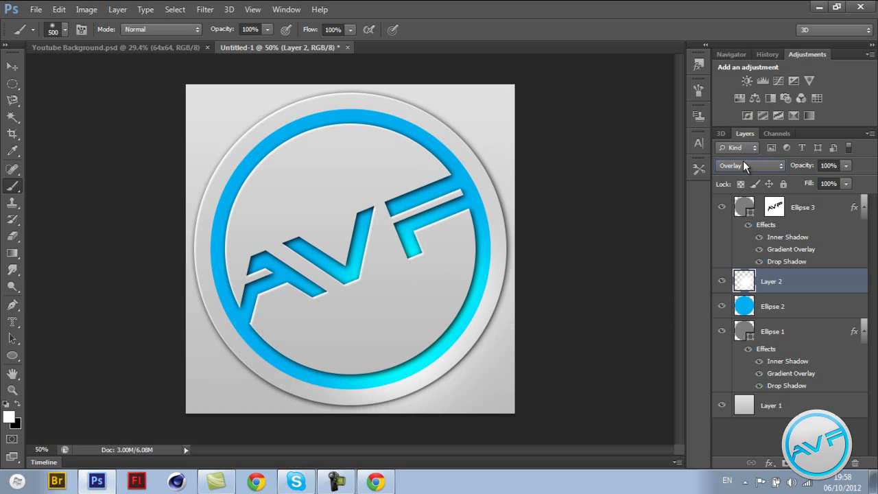
pyautogui.moveTo(807, 165); pyautogui.dragTo(803, 167)
pyautogui.press('Return')
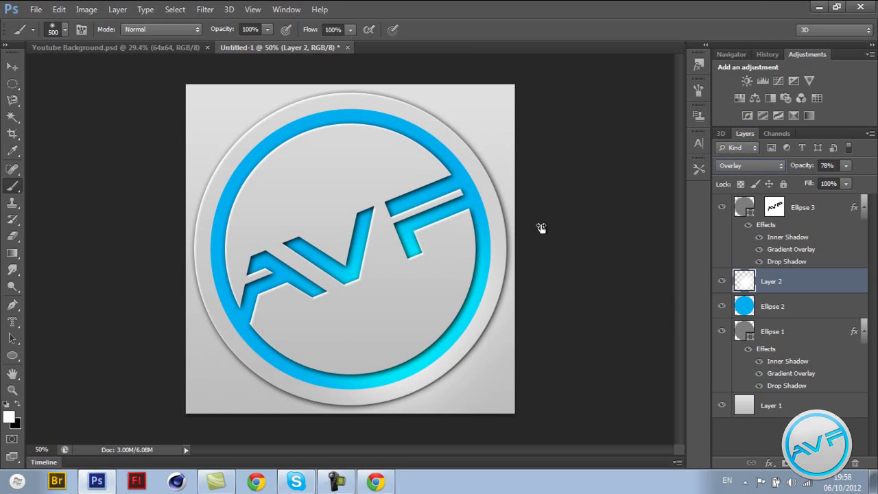
# - Undo the white brush strokes, the Overlay blend mode and the opacity change on Layer 2
pyautogui.click(13, 236)
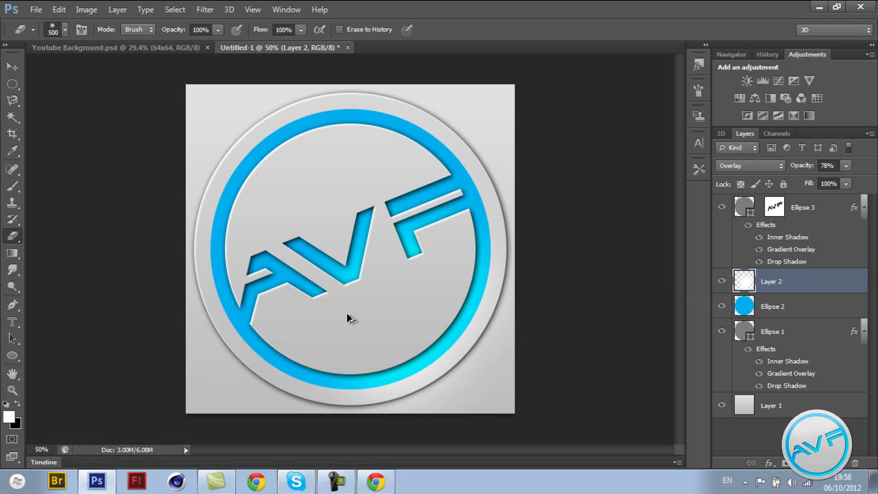
pyautogui.hotkey('ctrl', 'z')
pyautogui.hotkey('ctrl', 'alt', 'z')
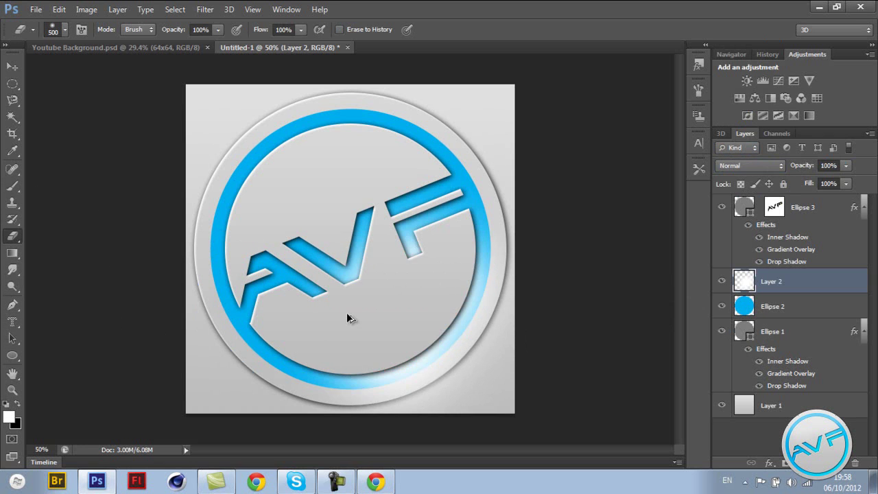
pyautogui.hotkey('ctrl', 'alt', 'z')
pyautogui.hotkey('ctrl', 'alt', 'z')
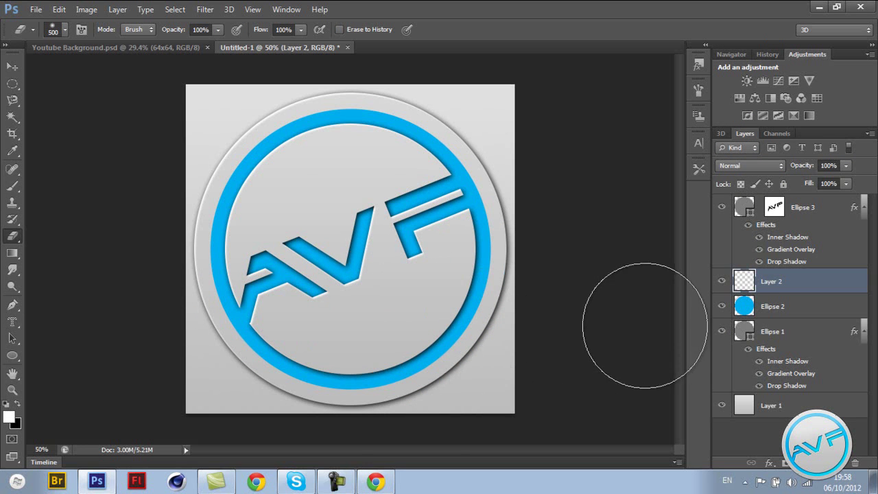
# - Load the Ellipse 2 outline as a selection and brush soft white over its lower-right part on Layer 2
pyautogui.keyDown('ctrl'); pyautogui.click(745, 305); pyautogui.keyUp('ctrl')
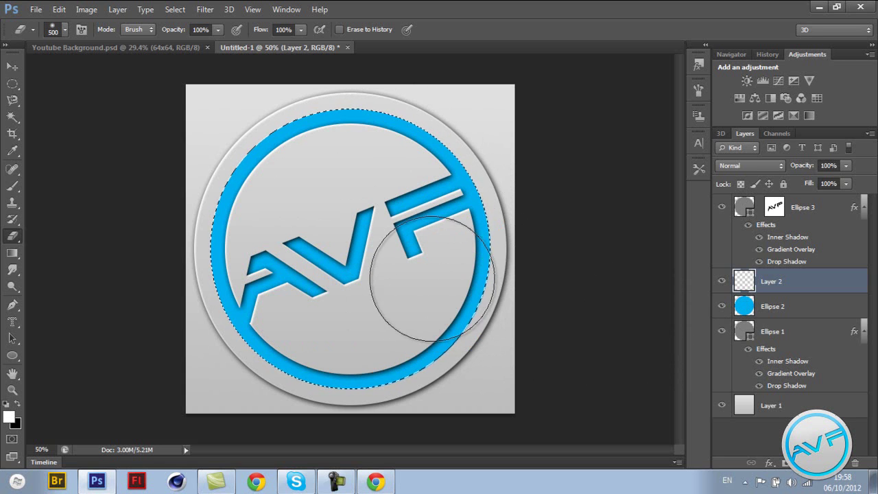
pyautogui.moveTo(412, 308)
pyautogui.mouseDown()
pyautogui.moveTo(401, 330)
pyautogui.moveTo(384, 309)
pyautogui.moveTo(480, 357)
pyautogui.moveTo(547, 336)
pyautogui.mouseUp()
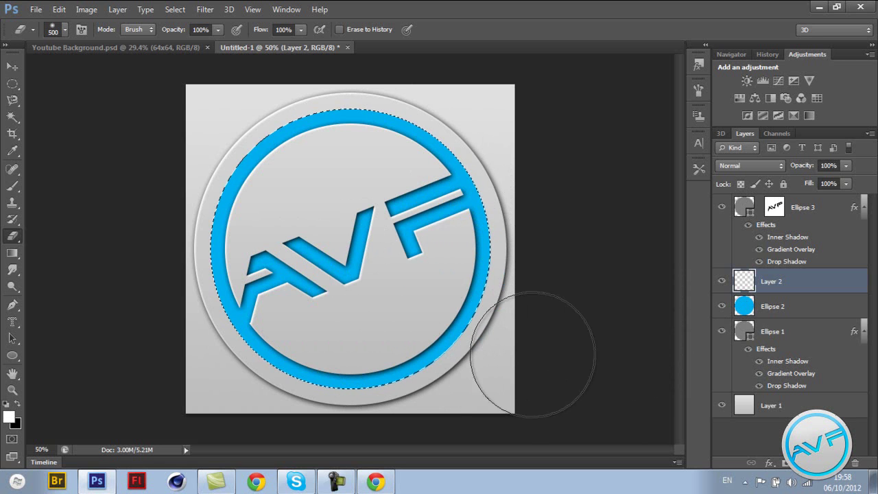
pyautogui.click(12, 185)
pyautogui.moveTo(385, 298)
pyautogui.mouseDown()
pyautogui.moveTo(467, 274)
pyautogui.moveTo(451, 254)
pyautogui.moveTo(363, 323)
pyautogui.moveTo(393, 346)
pyautogui.moveTo(402, 331)
pyautogui.moveTo(431, 331)
pyautogui.mouseUp()
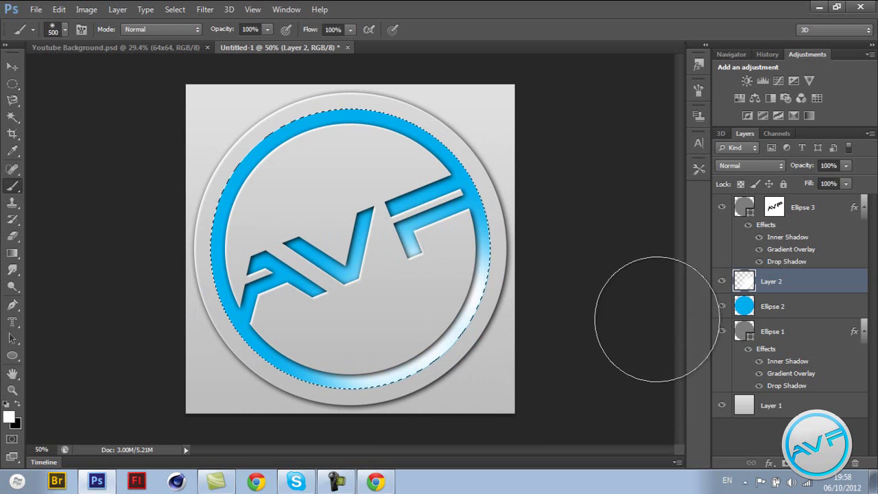
# - Blend Layer 2 as Overlay at 72% opacity and extend the white brushing across the lower and middle lettering area
pyautogui.click(776, 167)
pyautogui.click(776, 163)
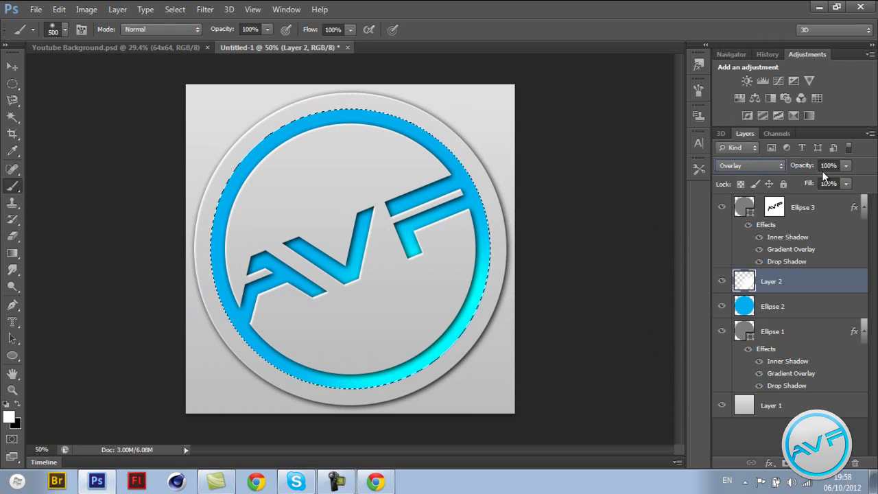
pyautogui.moveTo(806, 167); pyautogui.dragTo(786, 164)
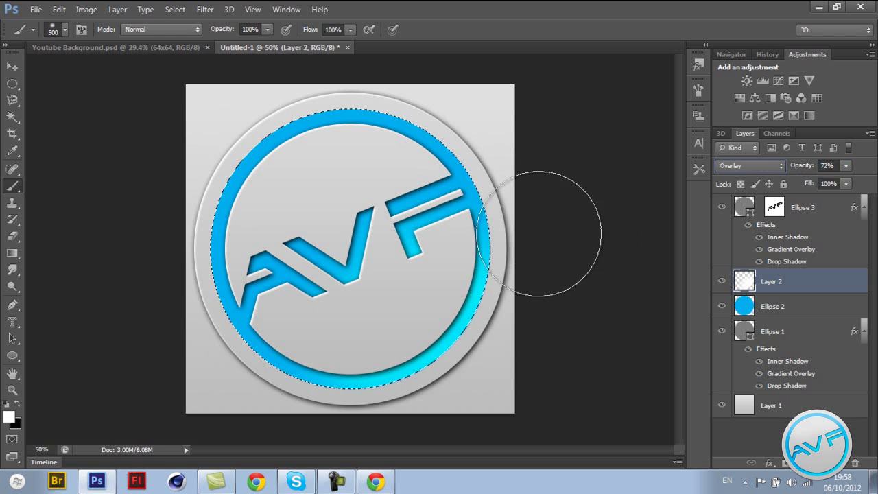
pyautogui.moveTo(367, 364)
pyautogui.mouseDown()
pyautogui.moveTo(471, 314)
pyautogui.moveTo(421, 349)
pyautogui.moveTo(369, 364)
pyautogui.mouseUp()
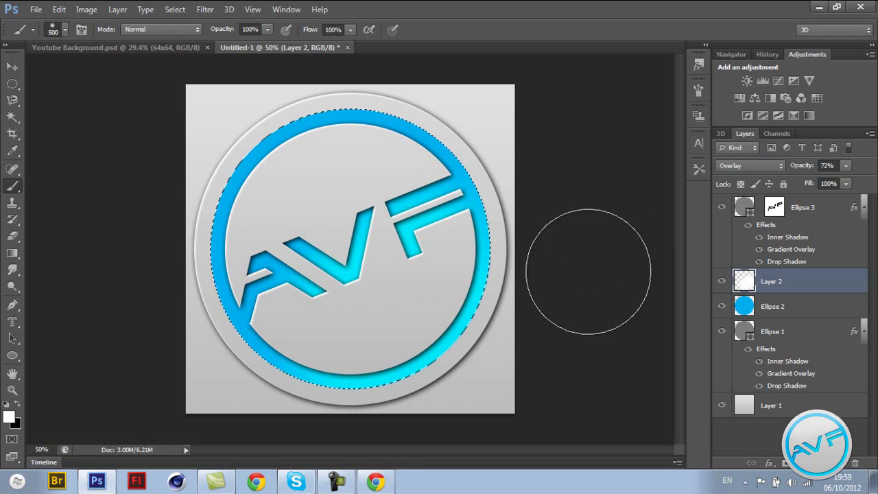
# - Set Layer 2's opacity to 50% and try the Screen blend mode before returning it to Overlay
pyautogui.click(827, 166)
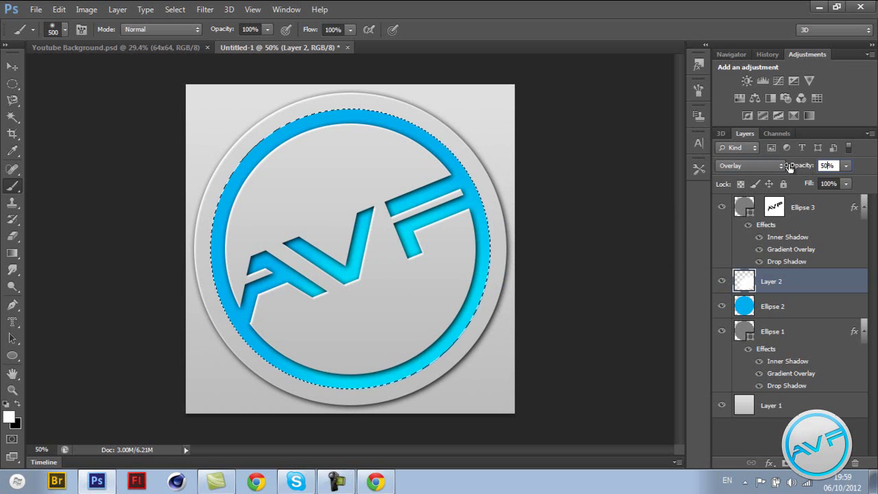
pyautogui.click(774, 165)
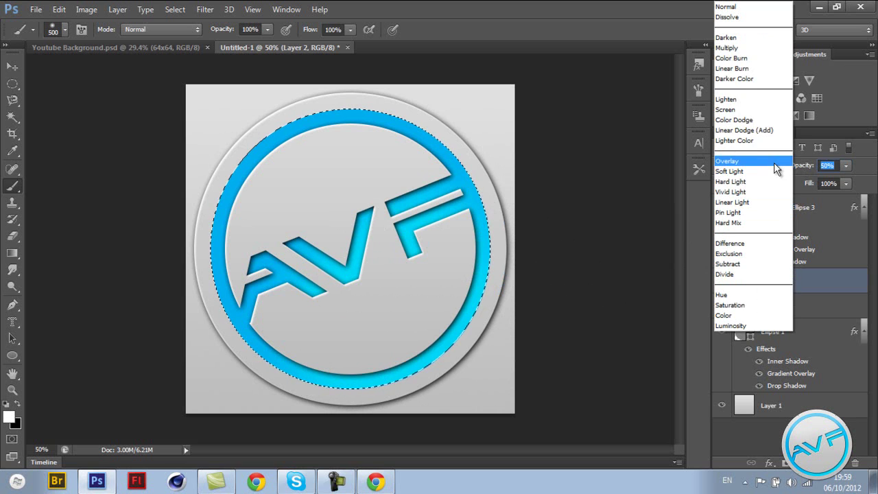
pyautogui.click(731, 108)
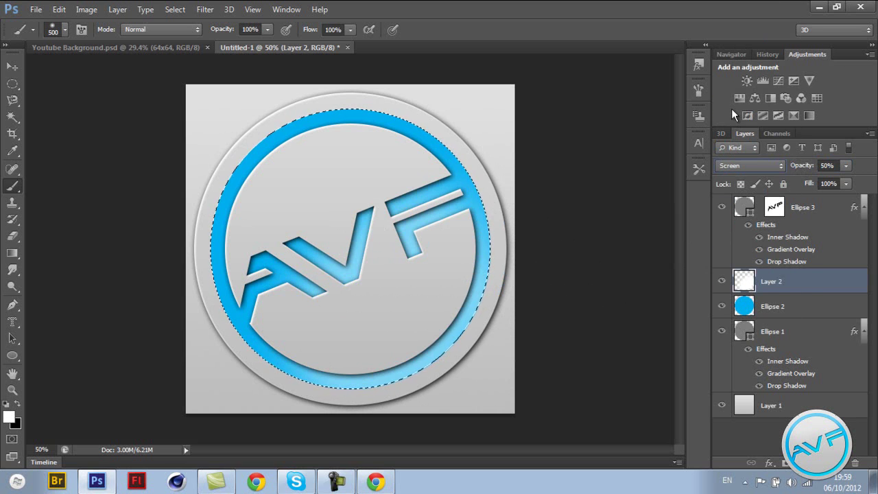
pyautogui.click(752, 164)
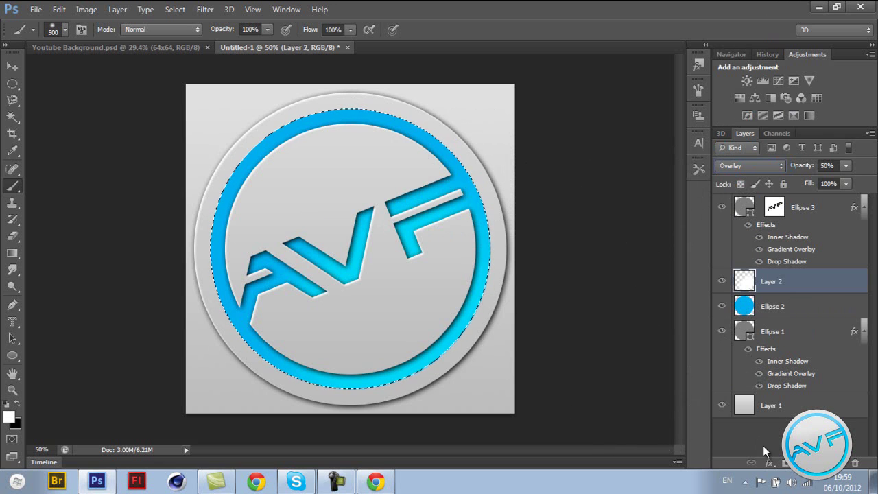
# - Clear the circular selection and make Layer 2 the active layer again
pyautogui.hotkey('ctrl', 'alt', 'shift', 'a')
pyautogui.hotkey('ctrl', 'd')
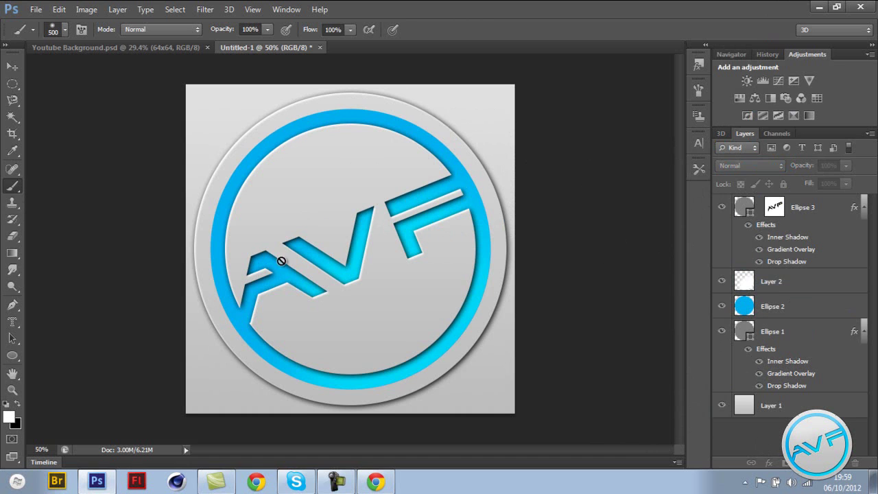
pyautogui.click(772, 284)
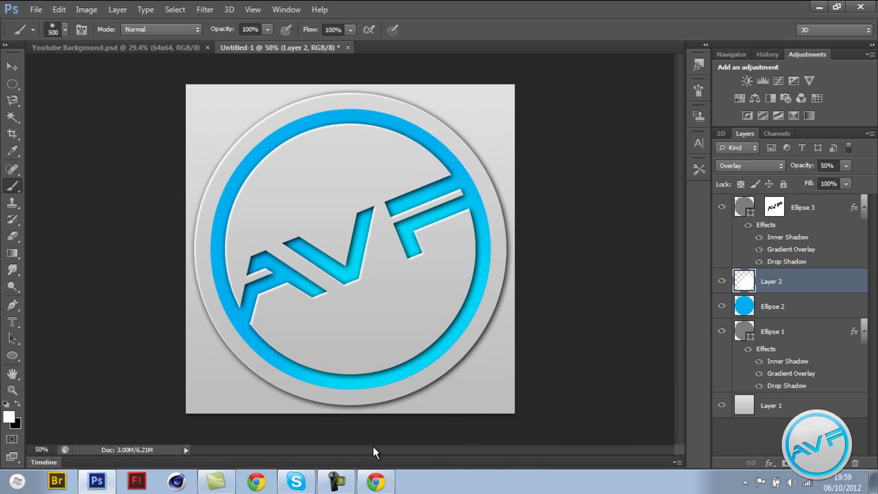
pyautogui.click(336, 482)
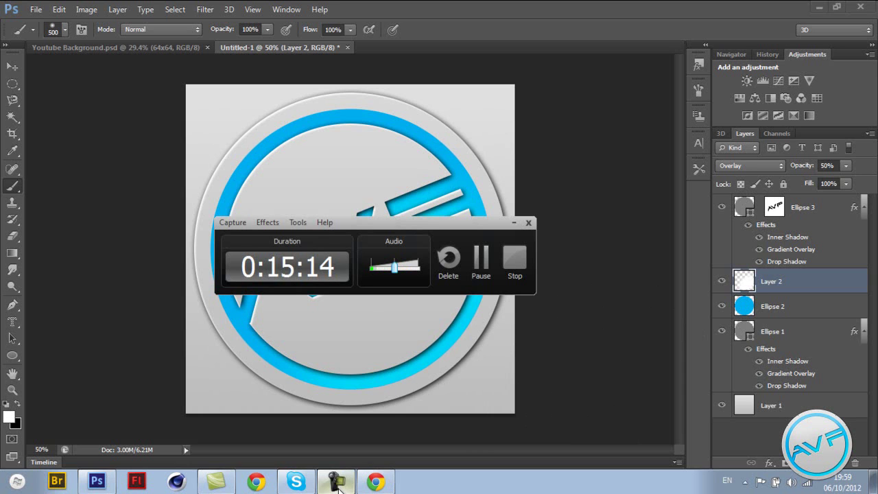
pyautogui.click(338, 487)
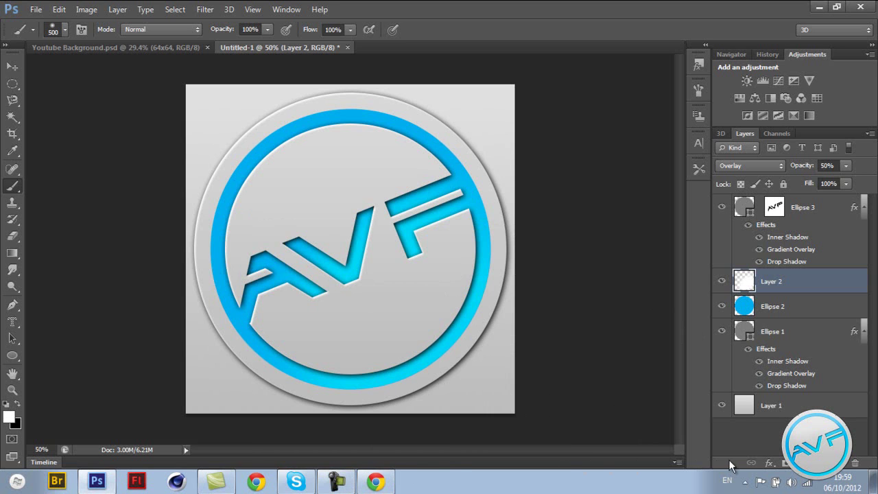
# - Delete the Layer 1 background and add a new empty layer at the top of the stack, above Ellipse 3
pyautogui.moveTo(767, 409); pyautogui.dragTo(857, 465)
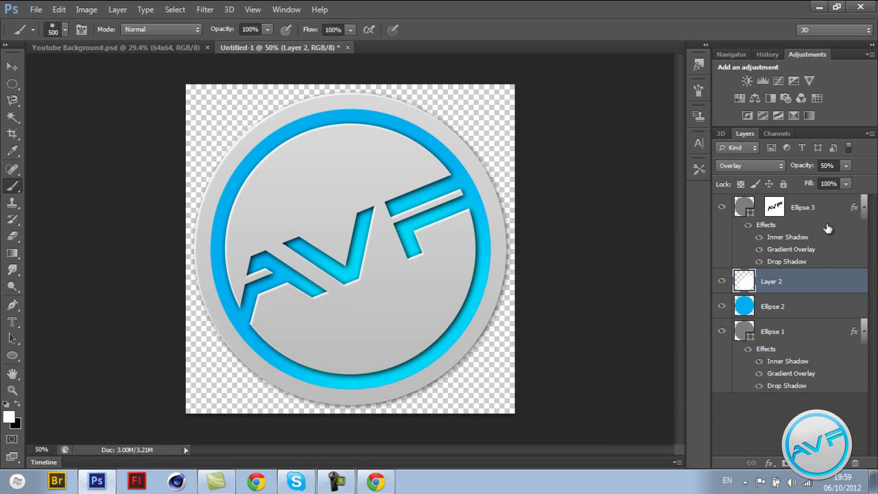
pyautogui.click(841, 462)
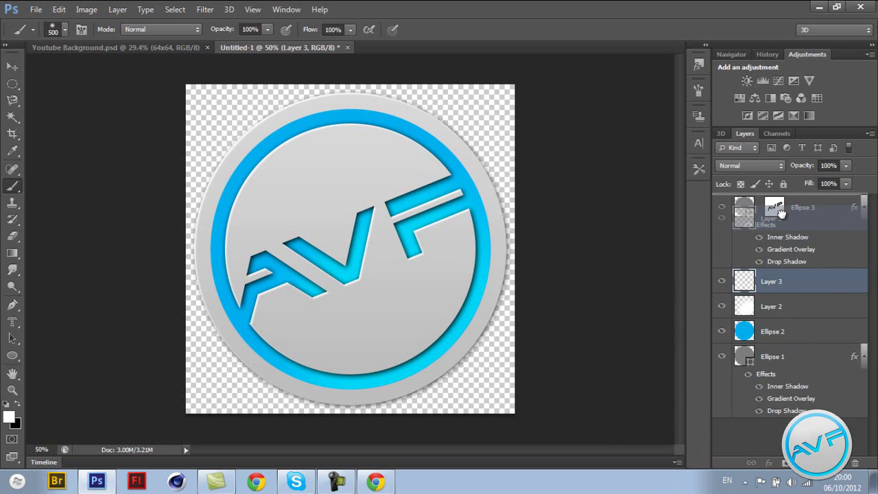
pyautogui.hotkey('ctrl', ']')
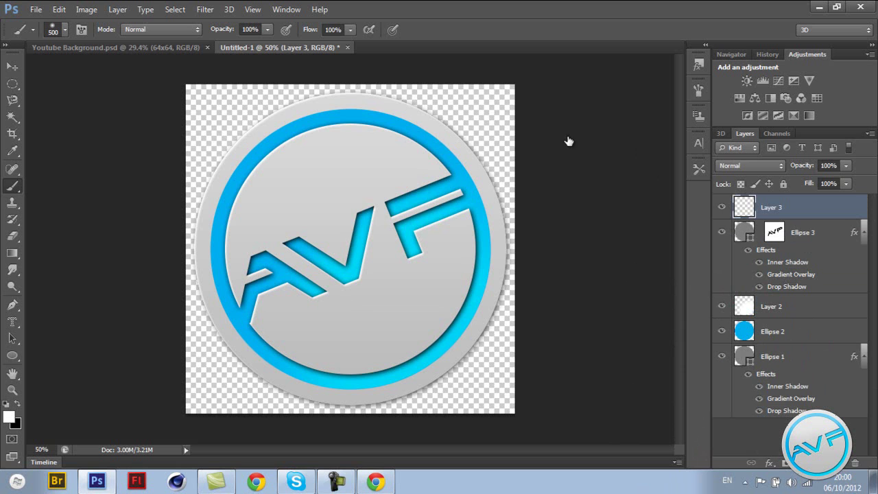
# - Try a soft white brush highlight across the logo's upper area on Layer 3 in Overlay mode, and undo it
pyautogui.click(308, 161)
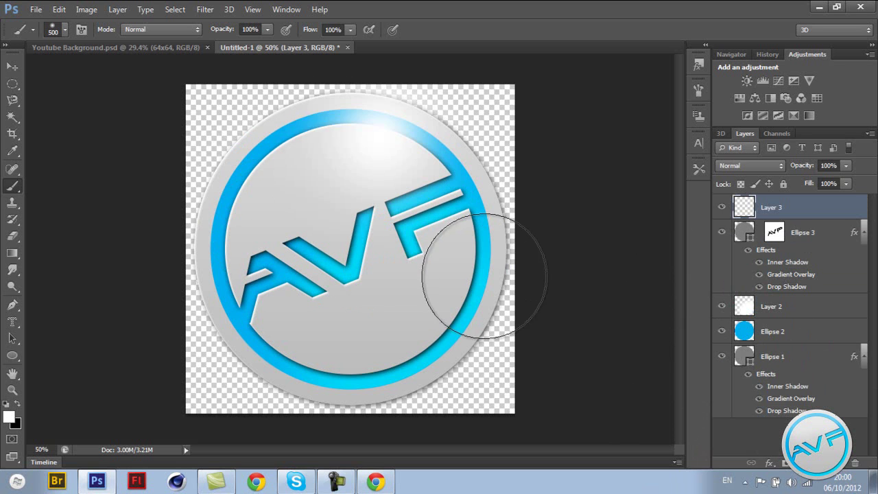
pyautogui.click(772, 165)
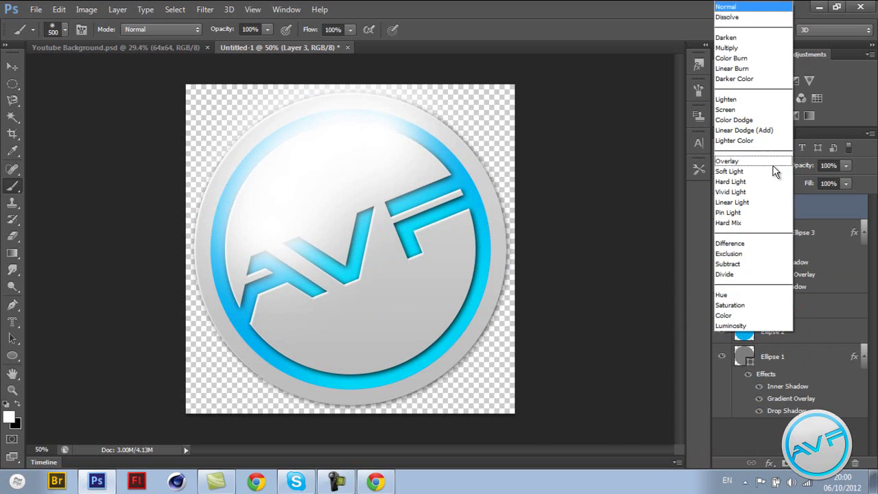
pyautogui.click(735, 162)
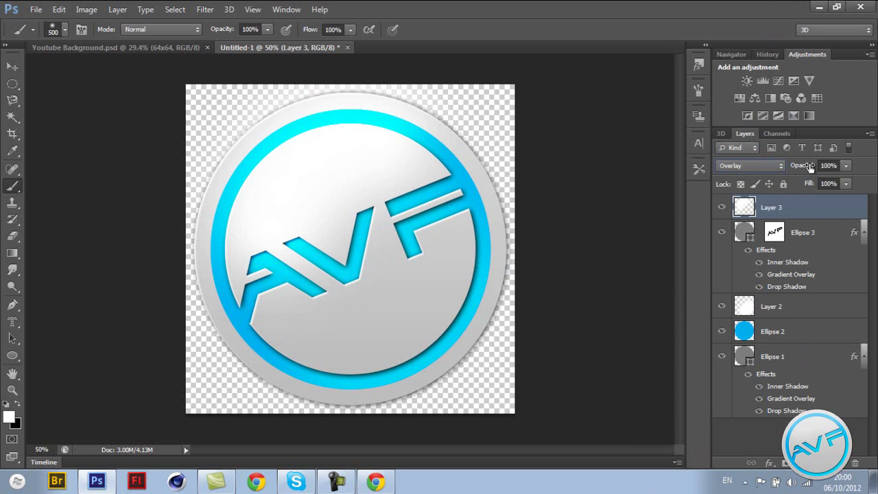
pyautogui.hotkey('ctrl', 'z')
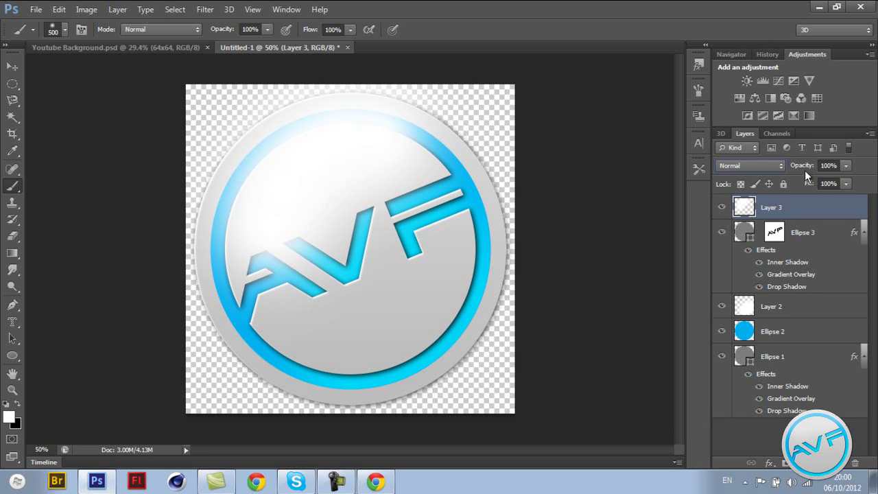
pyautogui.hotkey('ctrl', 'alt', 'z')
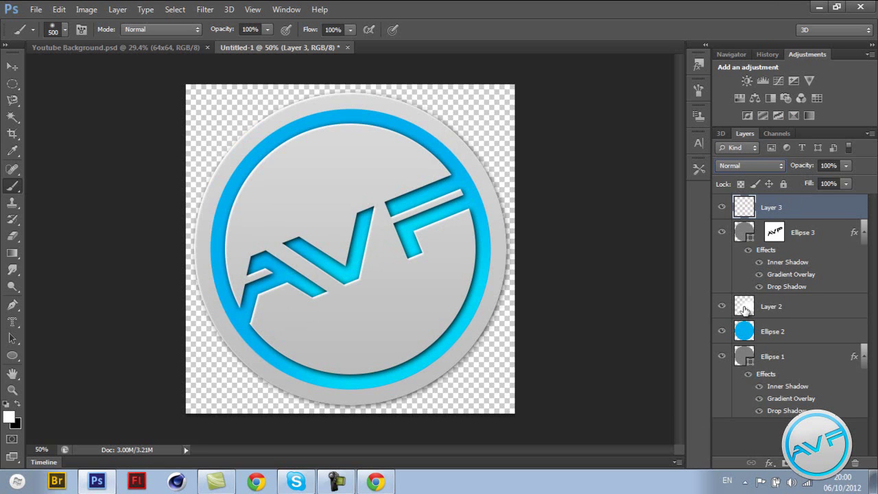
# - Try a white Overlay highlight on Layer 3 confined to Ellipse 2's outline, and undo the blending and brushing
pyautogui.keyDown('ctrl'); pyautogui.click(745, 331); pyautogui.keyUp('ctrl')
pyautogui.moveTo(419, 152)
pyautogui.mouseDown()
pyautogui.moveTo(292, 155)
pyautogui.moveTo(264, 203)
pyautogui.moveTo(276, 158)
pyautogui.moveTo(351, 155)
pyautogui.moveTo(372, 157)
pyautogui.mouseUp()
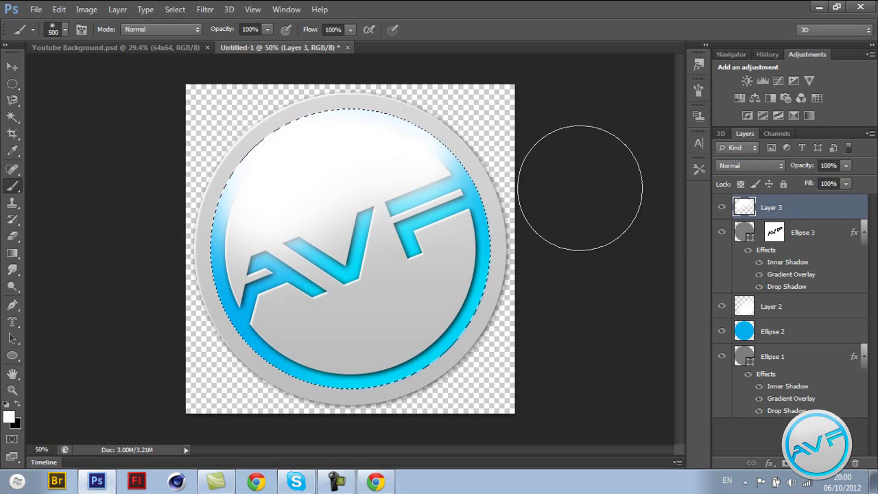
pyautogui.click(776, 169)
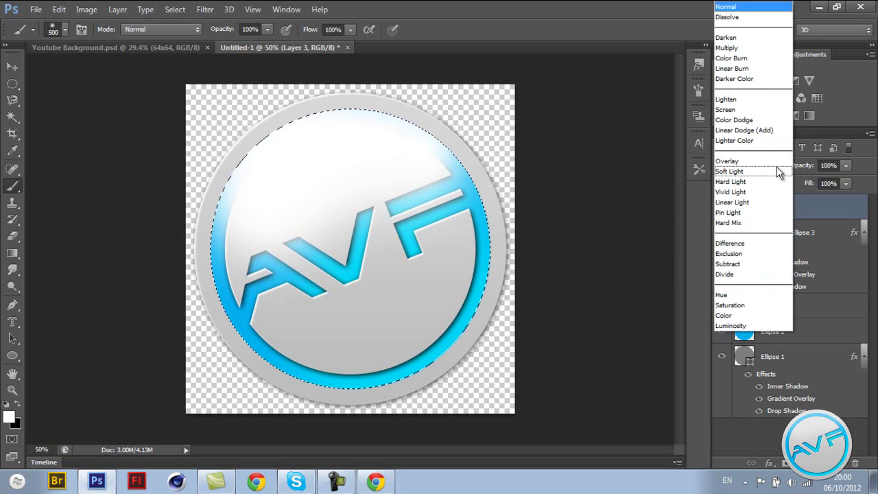
pyautogui.click(777, 163)
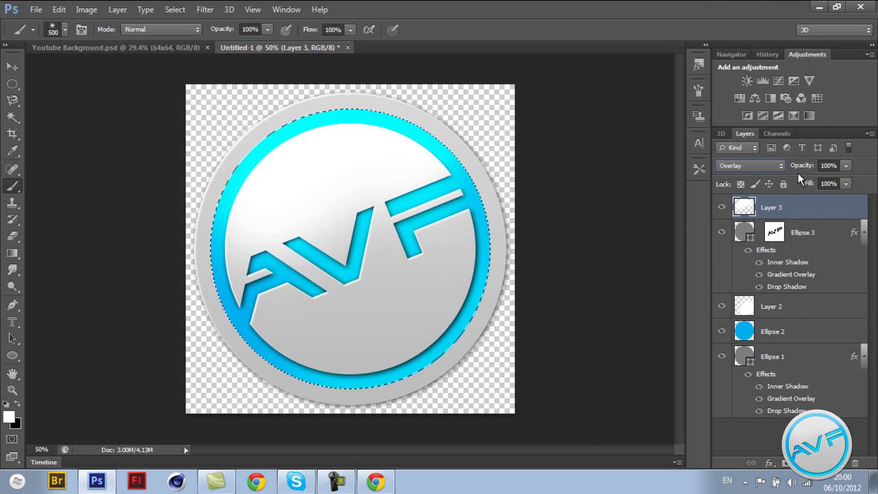
pyautogui.hotkey('ctrl', 'alt', 'z')
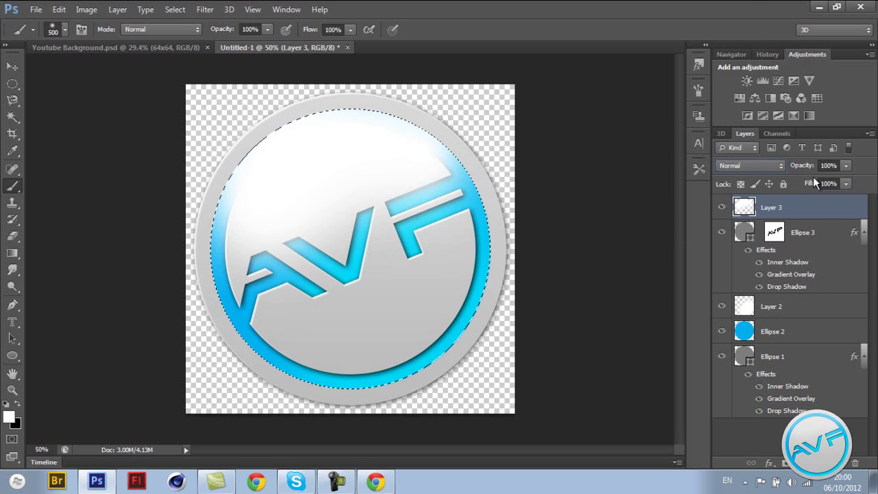
pyautogui.hotkey('ctrl', 'alt', 'z')
pyautogui.hotkey('ctrl', 'alt', 'z')
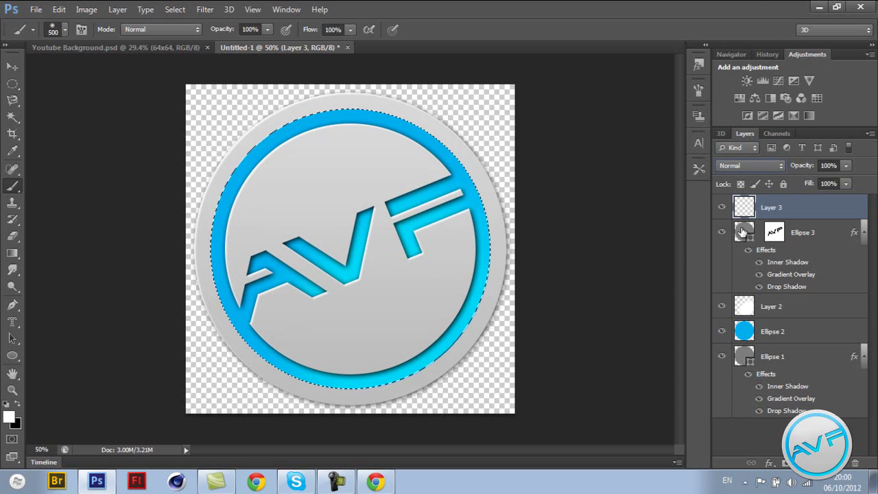
# - Make Layer 3 the only active layer again and clear the Ellipse 2 selection
pyautogui.keyDown('shift'); pyautogui.click(741, 232); pyautogui.keyUp('shift')
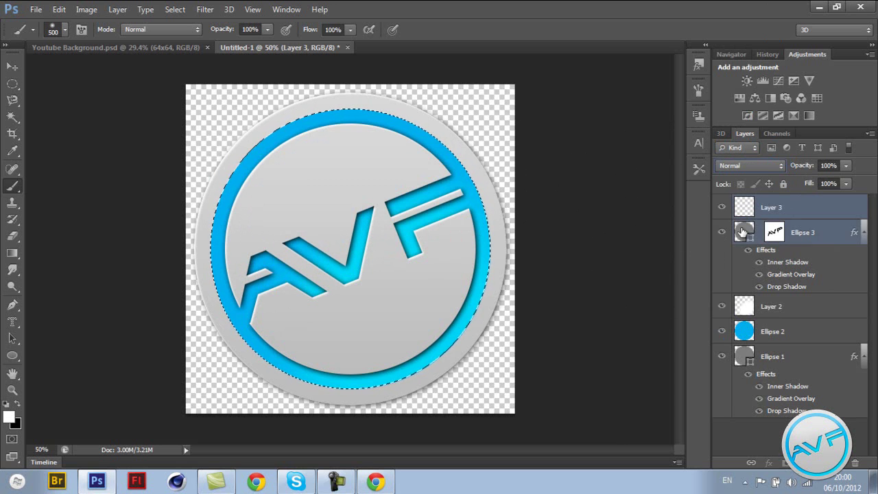
pyautogui.keyDown('shift'); pyautogui.click(764, 357); pyautogui.keyUp('shift')
pyautogui.keyDown('ctrl'); pyautogui.click(765, 357); pyautogui.keyUp('ctrl')
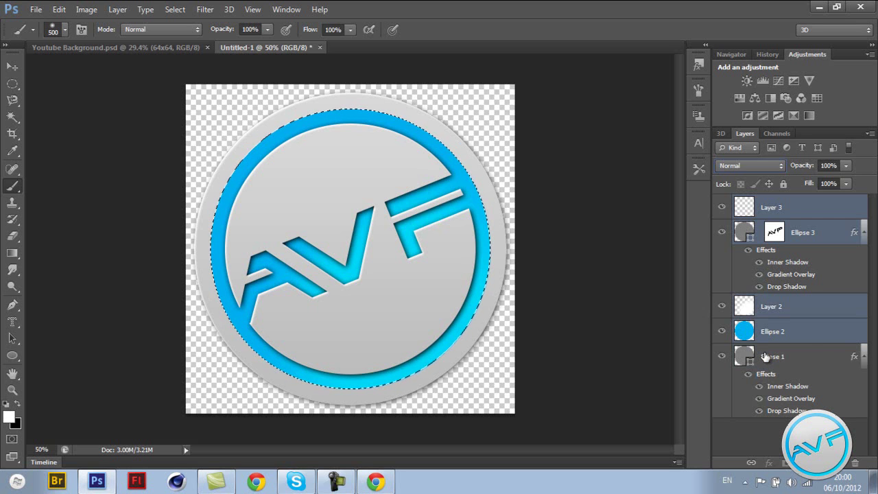
pyautogui.click(764, 357)
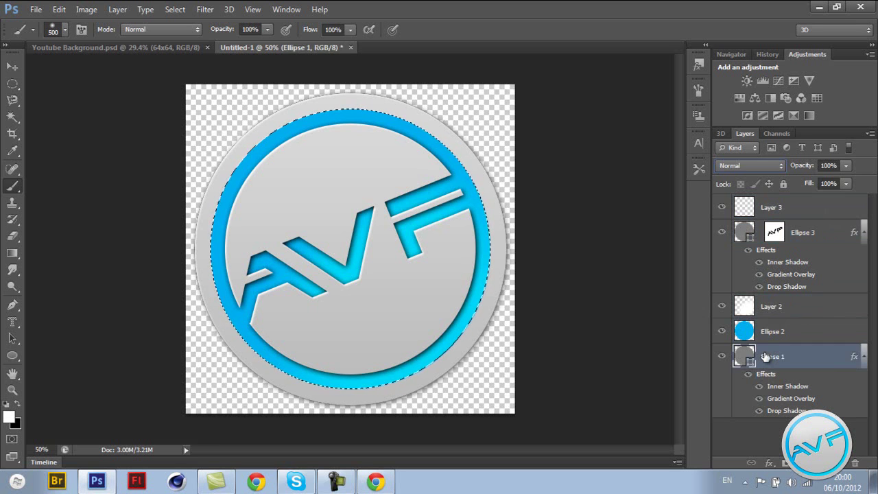
pyautogui.keyDown('ctrl'); pyautogui.click(765, 356); pyautogui.keyUp('ctrl')
pyautogui.click(781, 209)
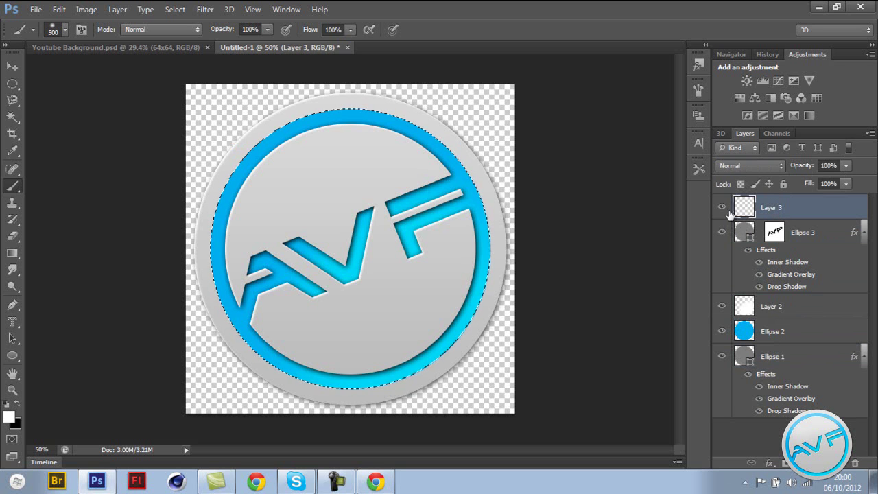
pyautogui.hotkey('ctrl', 'd')
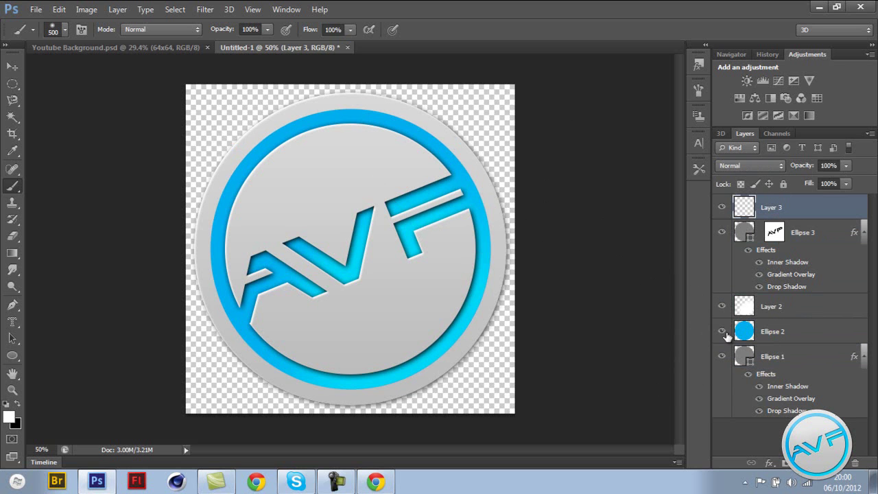
# - Load Ellipse 1's outline as a selection and brush a soft white highlight across the logo's upper part on Layer 3
pyautogui.keyDown('ctrl'); pyautogui.click(775, 358); pyautogui.keyUp('ctrl')
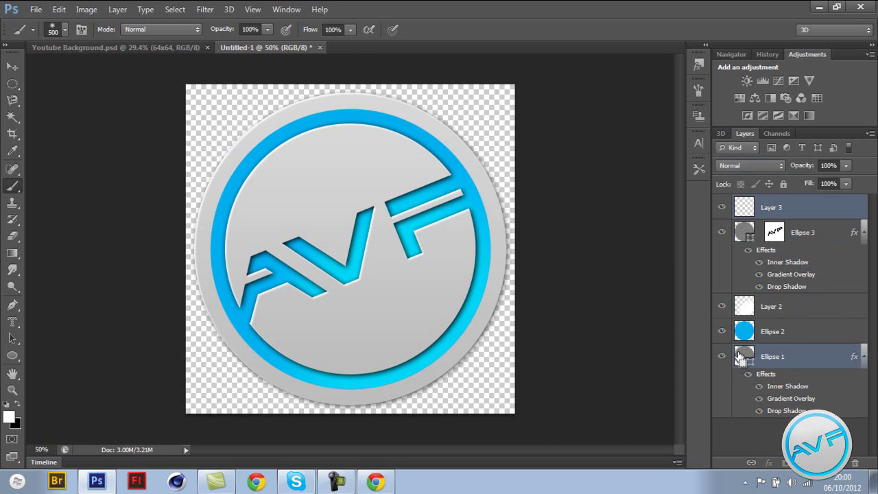
pyautogui.keyDown('ctrl'); pyautogui.click(742, 355); pyautogui.keyUp('ctrl')
pyautogui.moveTo(345, 156)
pyautogui.mouseDown()
pyautogui.moveTo(407, 89)
pyautogui.moveTo(268, 137)
pyautogui.moveTo(259, 201)
pyautogui.moveTo(230, 244)
pyautogui.mouseUp()
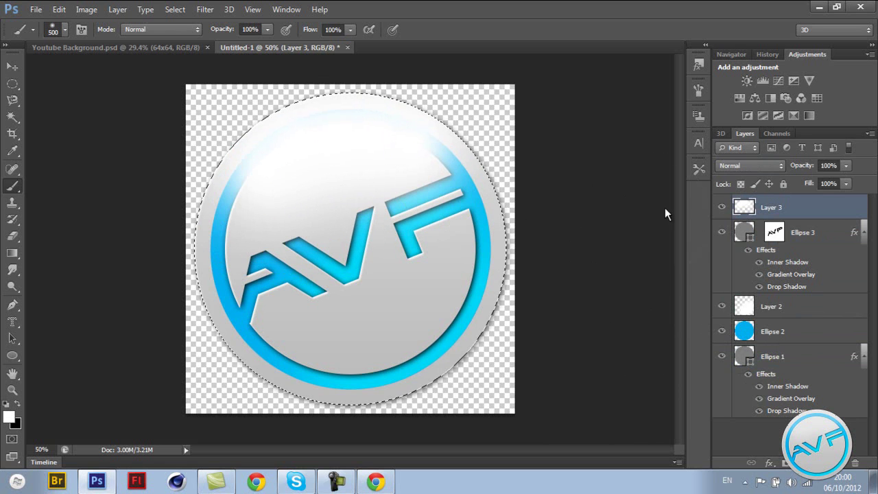
# - Try Overlay on Layer 3, settle on Screen blending at 44% opacity, and clear the circular selection
pyautogui.click(744, 167)
pyautogui.click(739, 165)
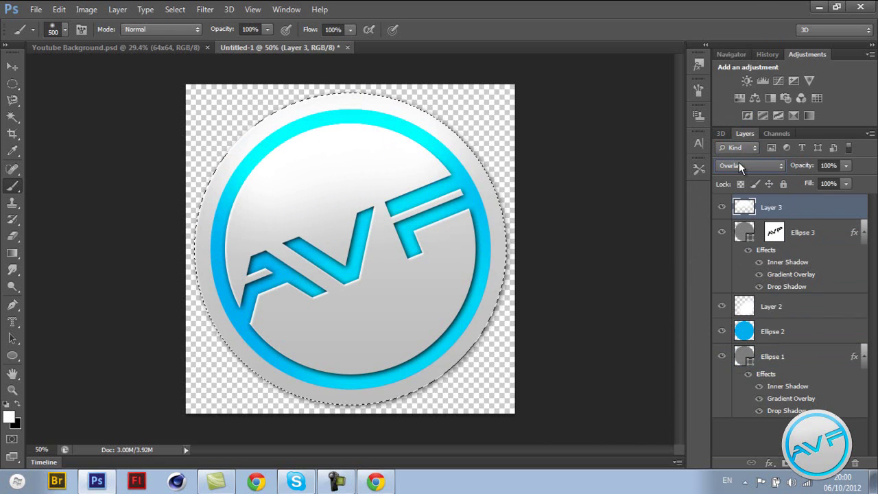
pyautogui.click(744, 162)
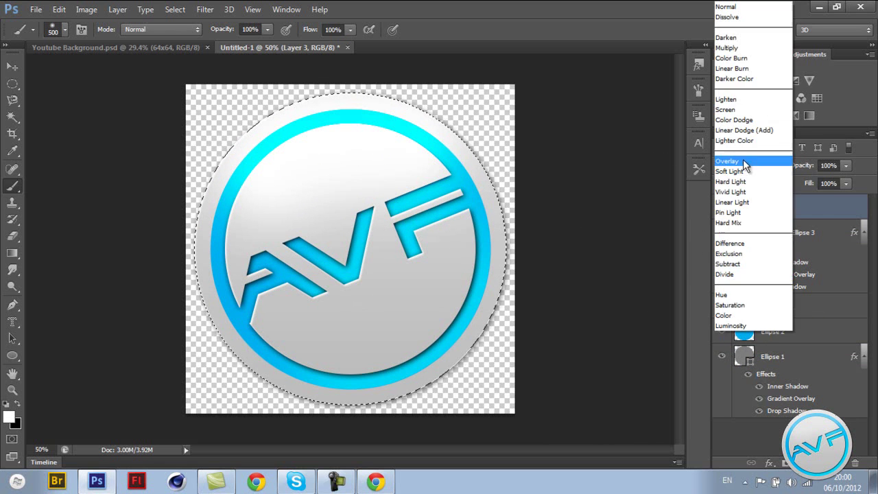
pyautogui.click(727, 110)
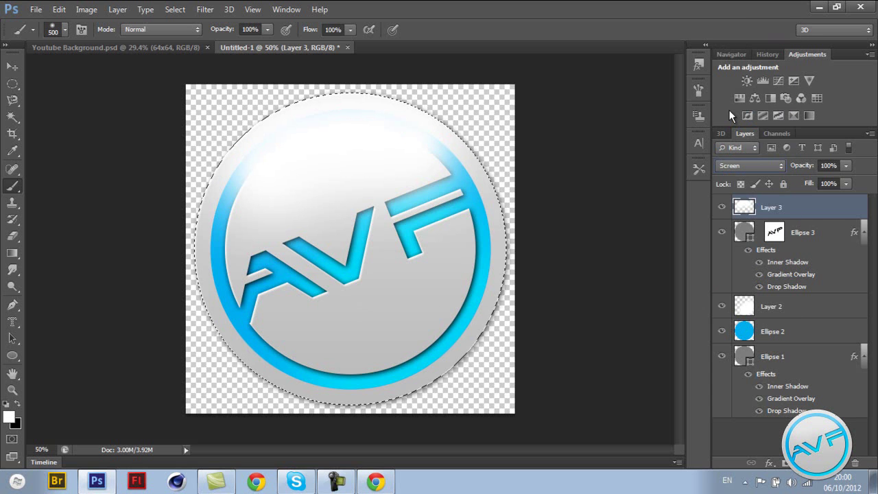
pyautogui.moveTo(813, 166); pyautogui.dragTo(770, 164)
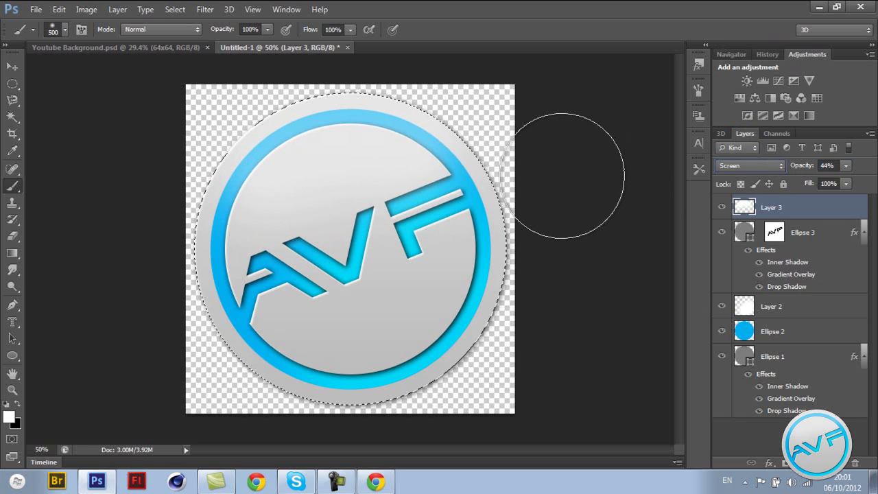
pyautogui.hotkey('ctrl', 'd')
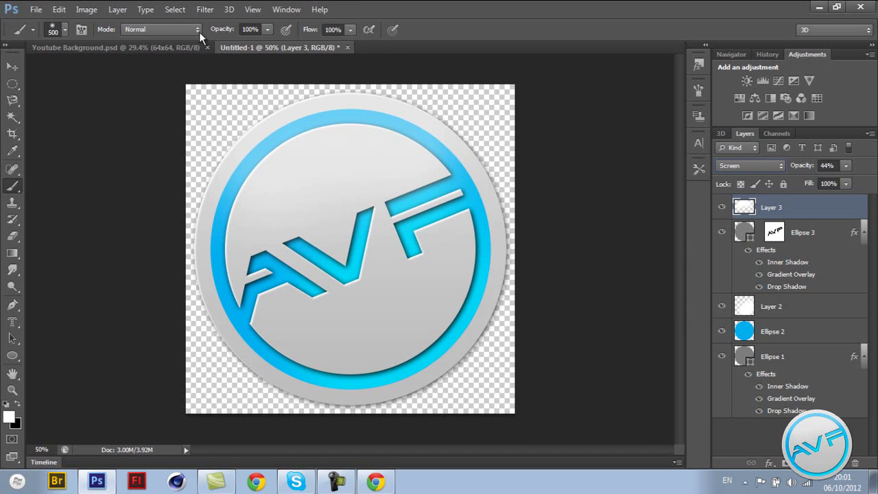
# - Switch to the Youtube Background.psd document and activate the Move tool
pyautogui.click(125, 47)
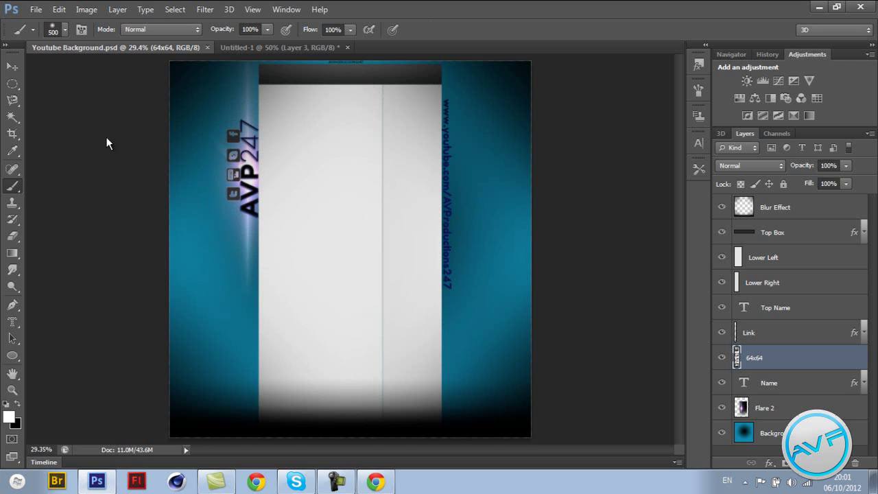
pyautogui.press('v')
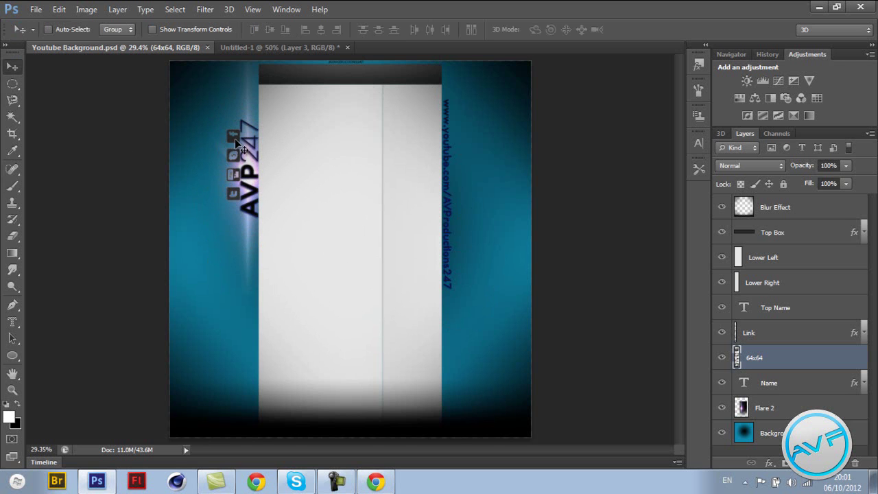